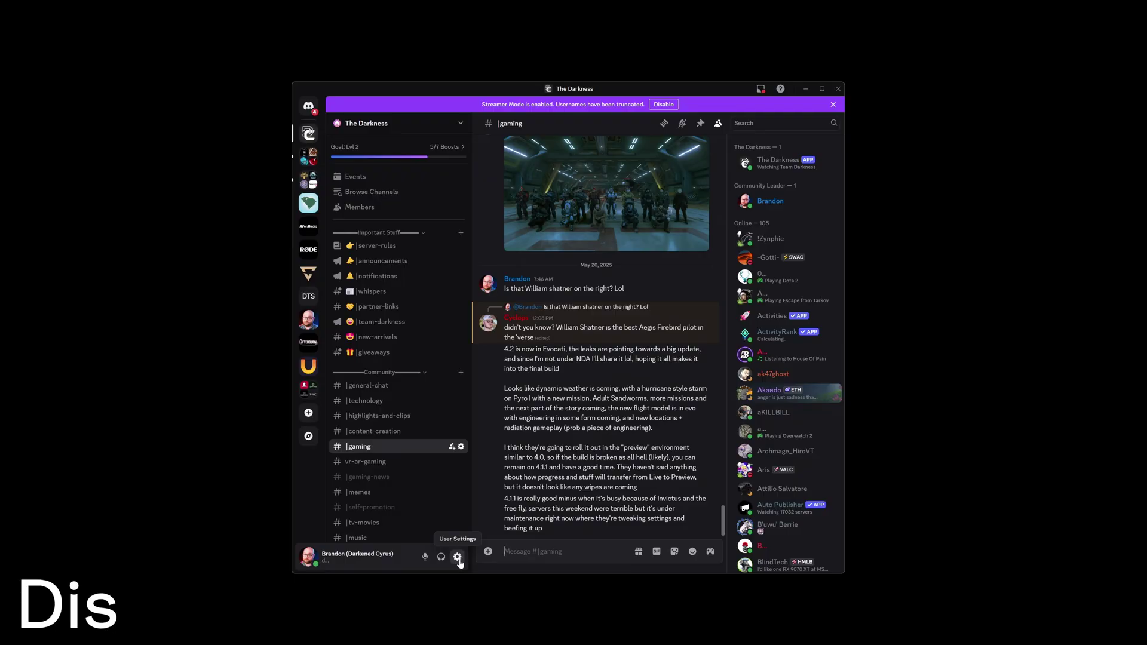
- Set Discord's voice input device to Microphone (Voicemod Virtual Audio Device (WDM)) and turn off automatic input sensitivity
left_click(458, 558)
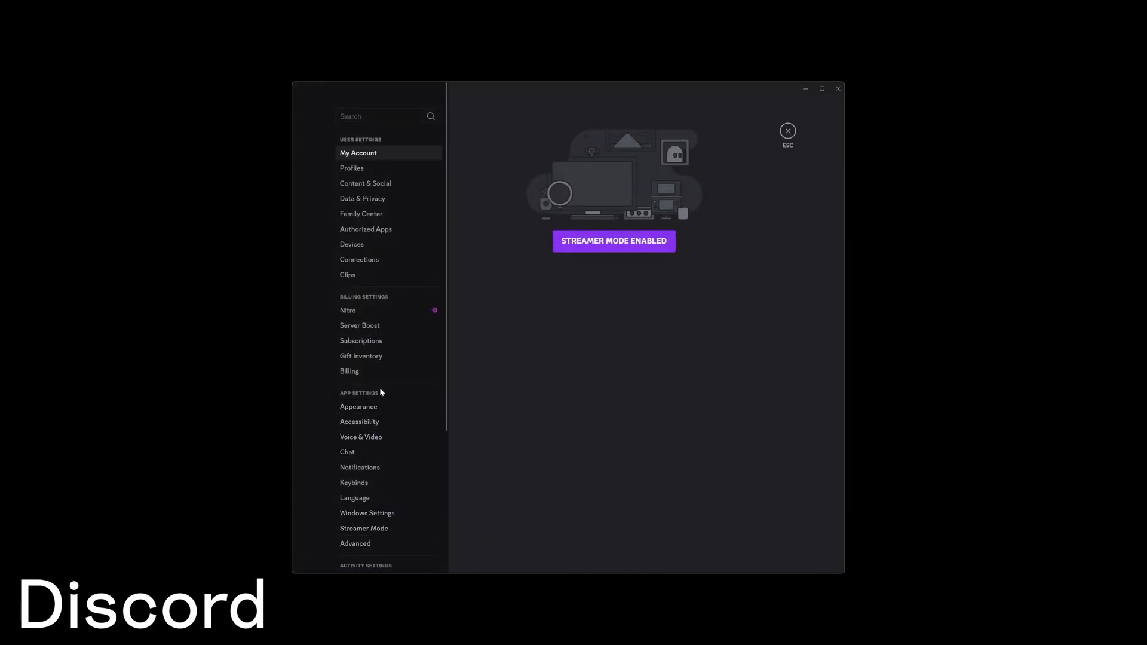
left_click(366, 437)
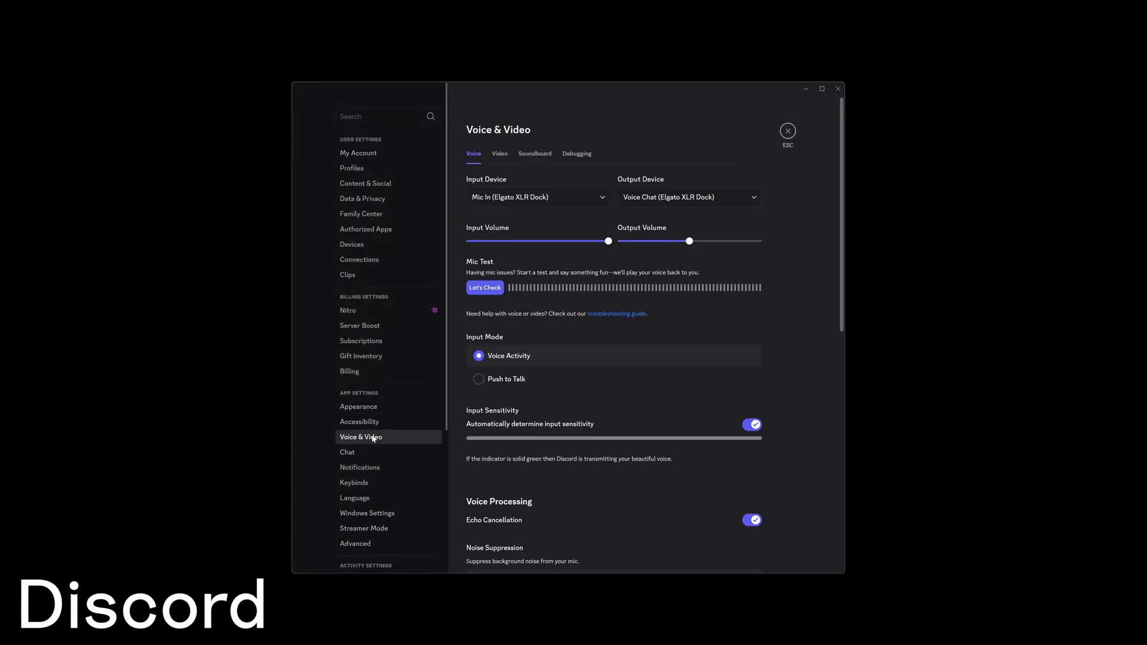
left_click(534, 203)
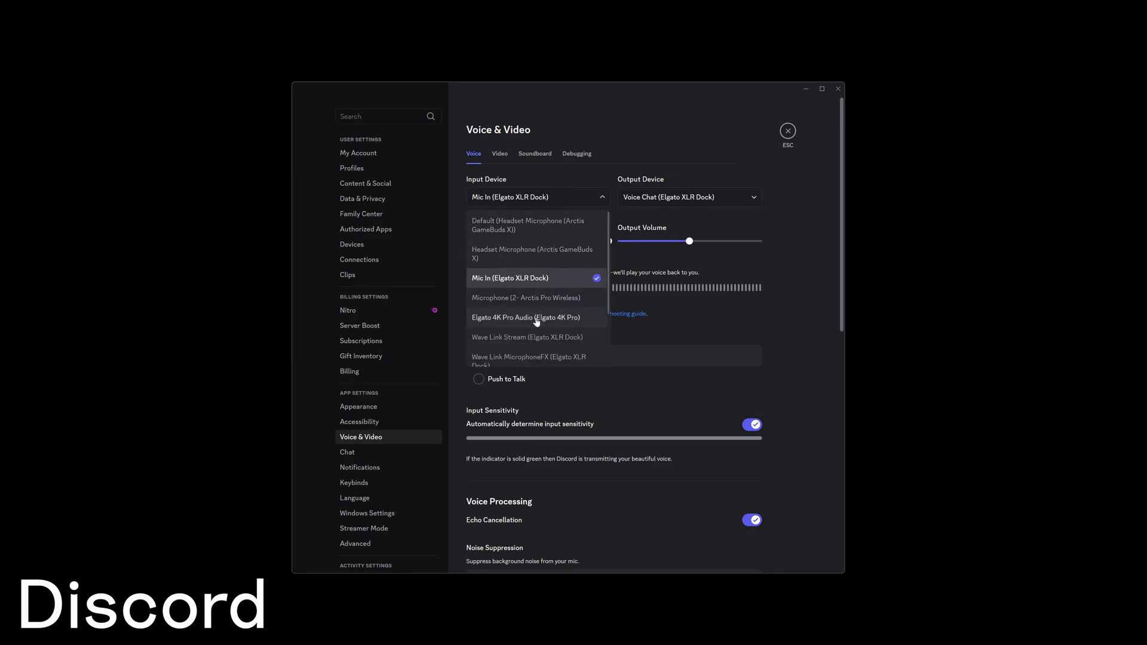
scroll(537, 323, "down", 2)
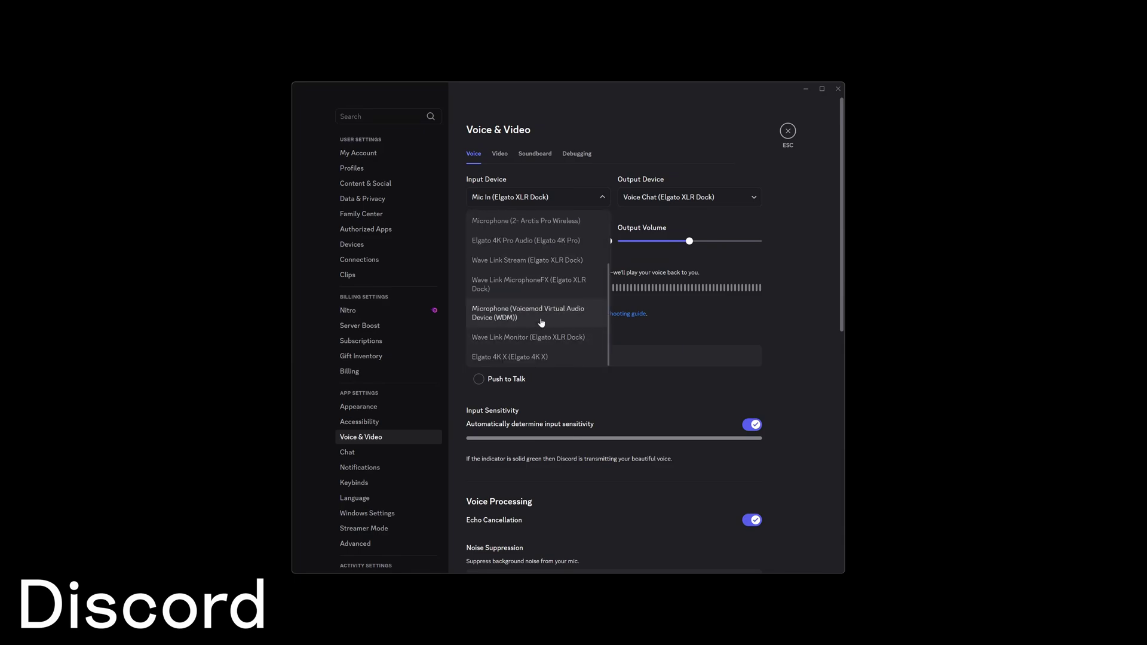
left_click(542, 323)
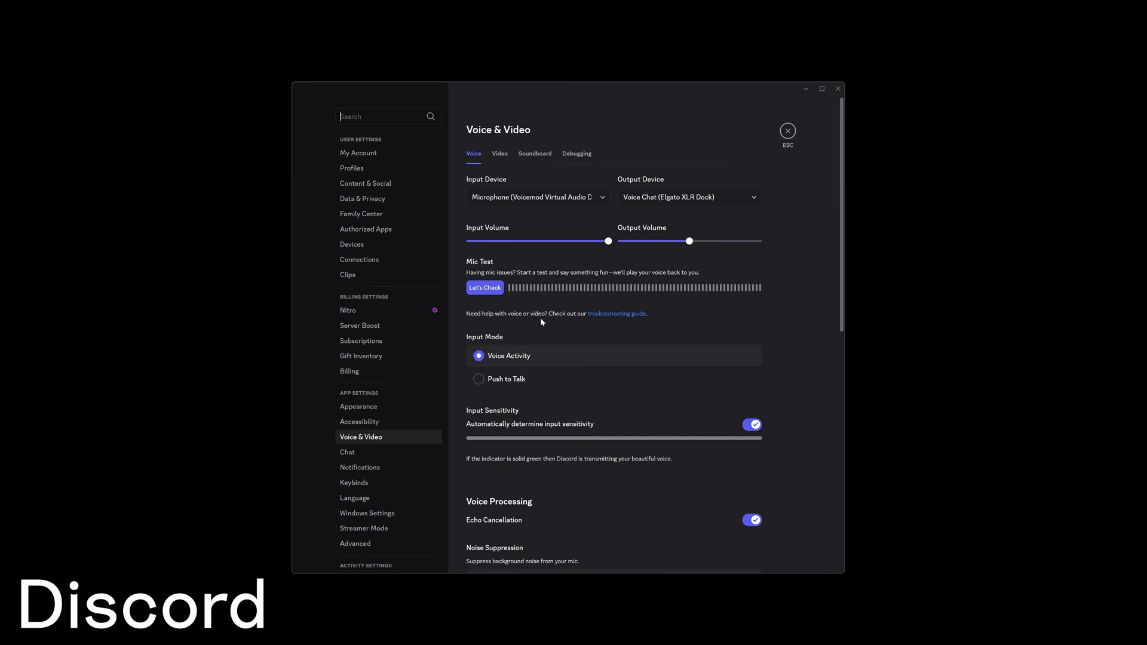
left_click(753, 425)
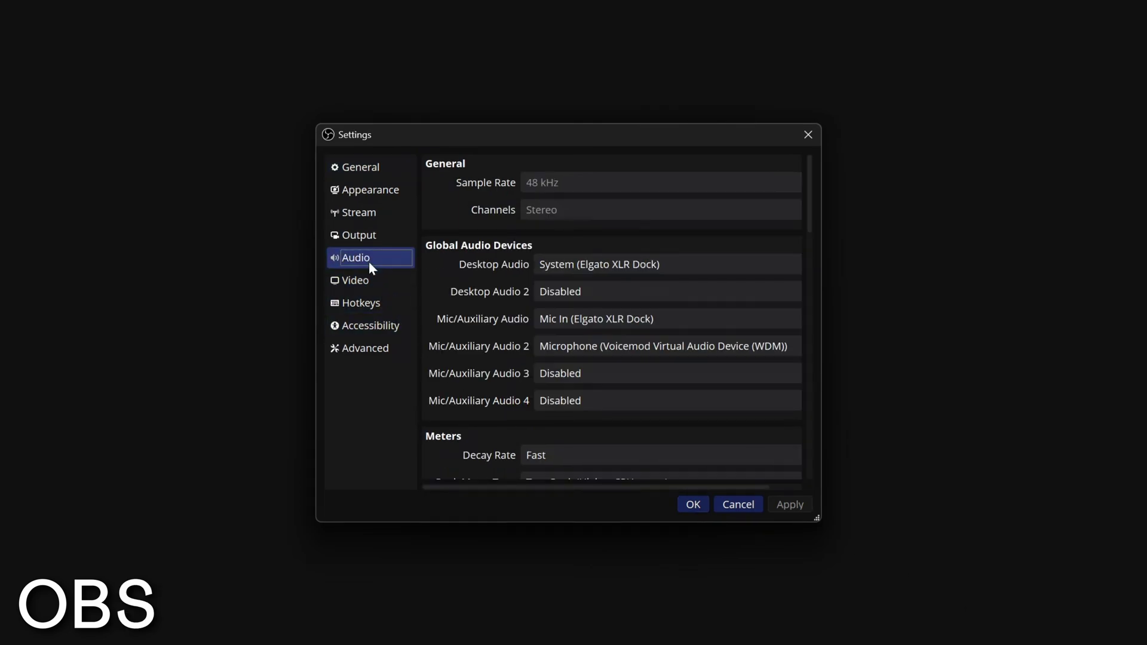
- Switch to OBS and set Mic/Auxiliary Audio 2 to Microphone (Voicemod Virtual Audio Device (WDM)) in the audio settings
left_click(622, 352)
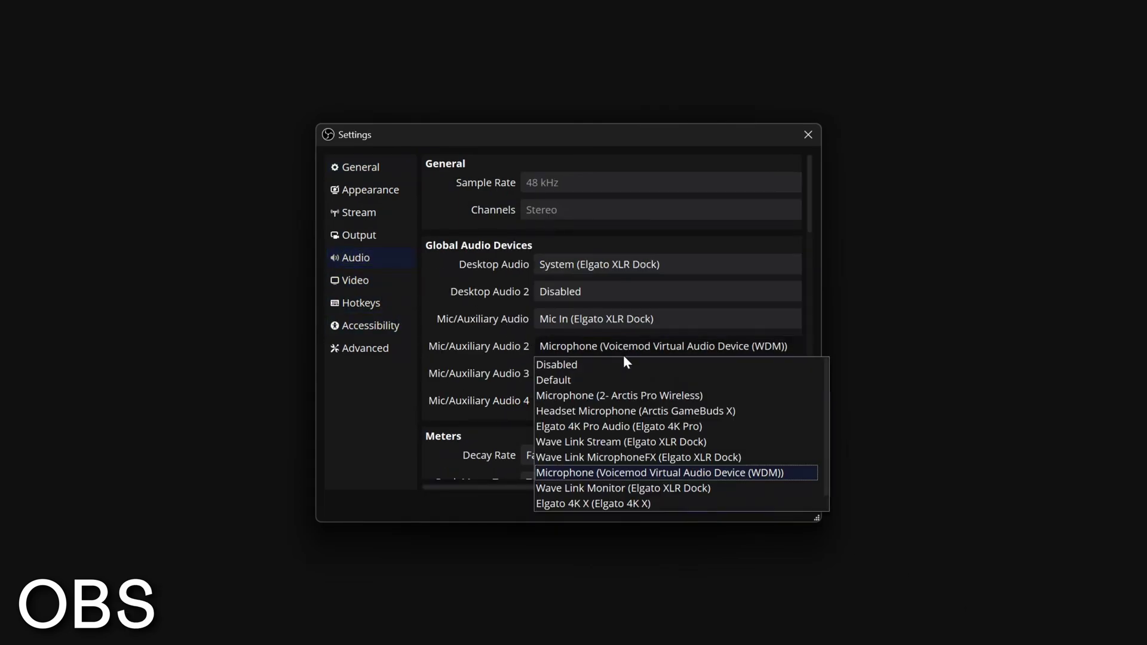
left_click(650, 474)
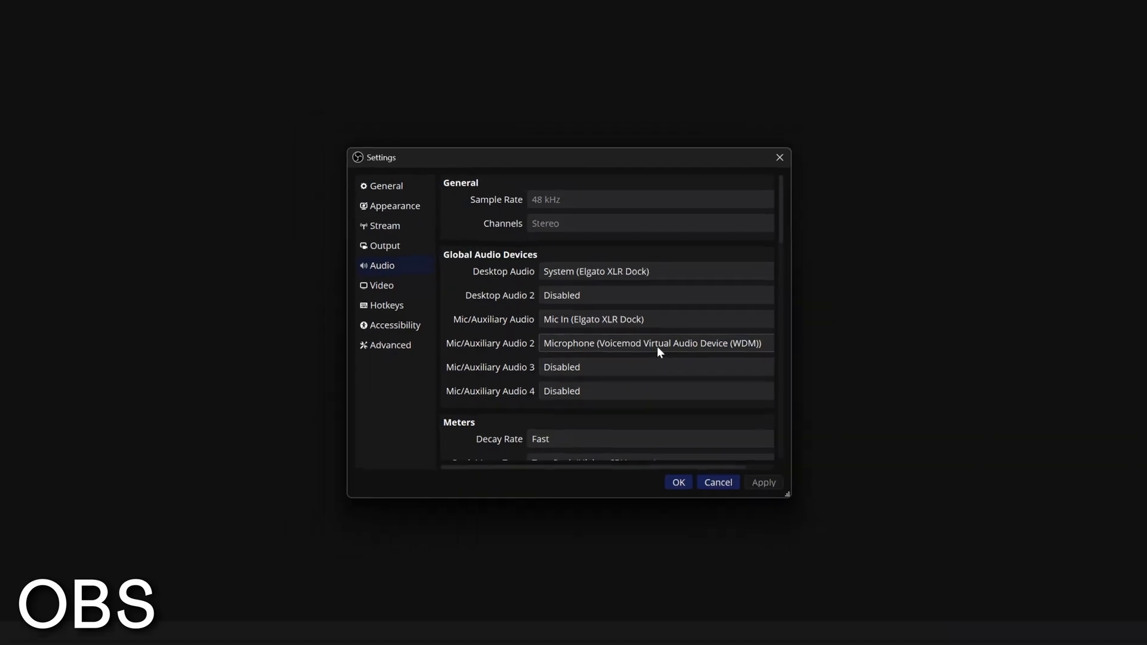
left_click(645, 428)
- Add a new Audio Input Capture source with the default name to the "desktop only" scene
left_click(170, 630)
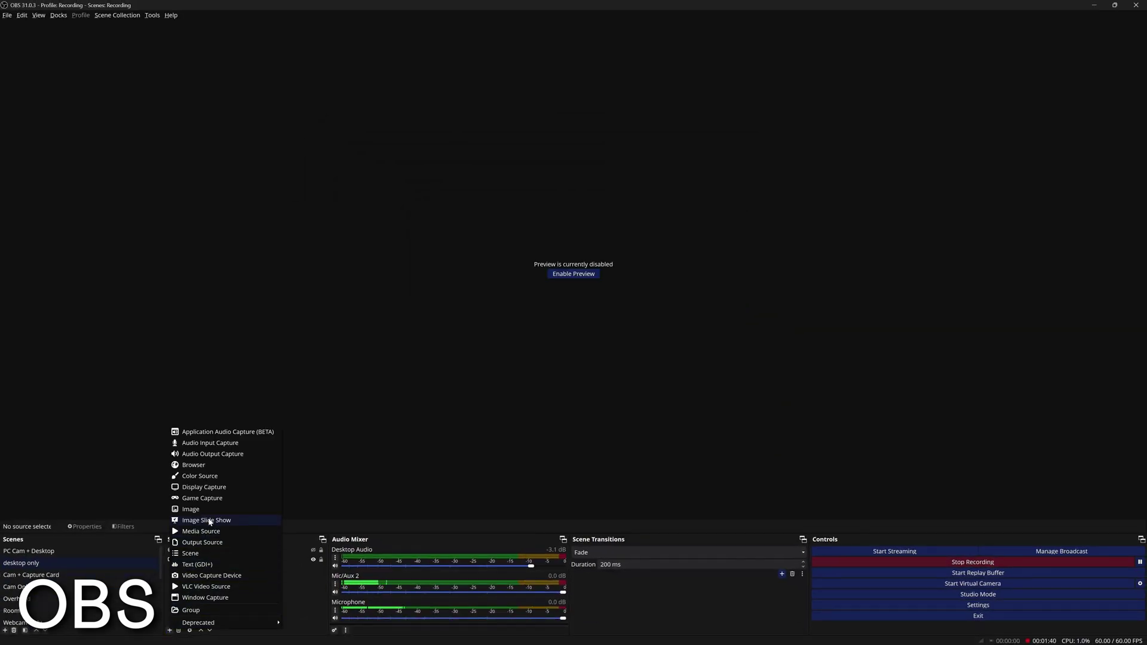
left_click(235, 442)
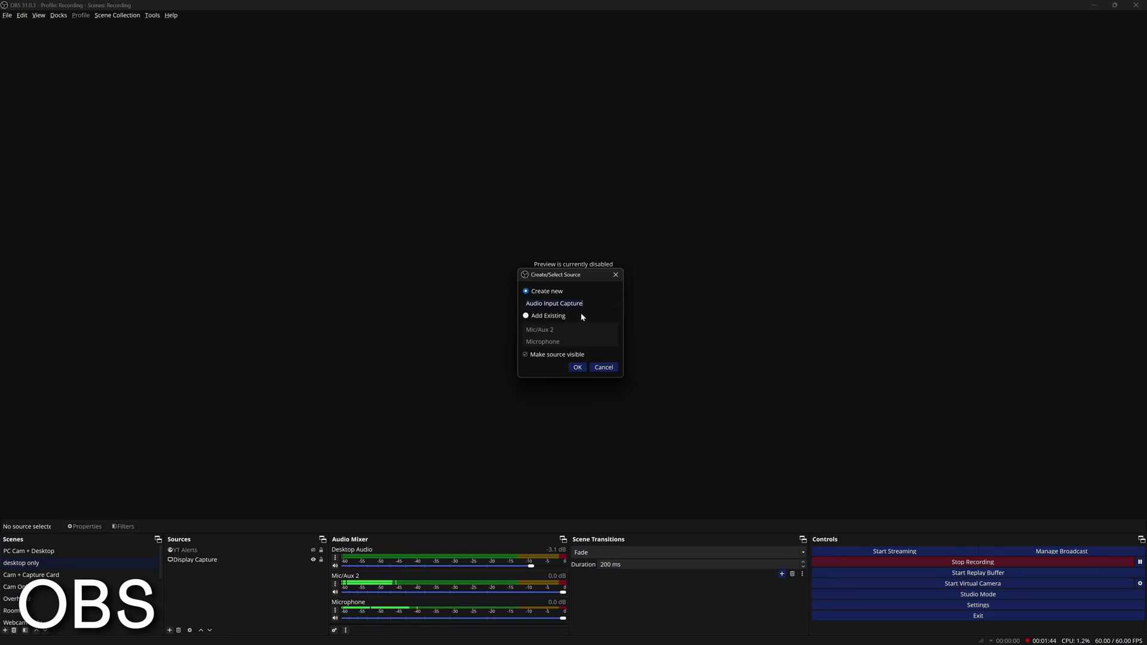
key("Return")
- Switch to Roblox, request the account's email verification, and enable the microphone for voice chat
left_click(377, 103)
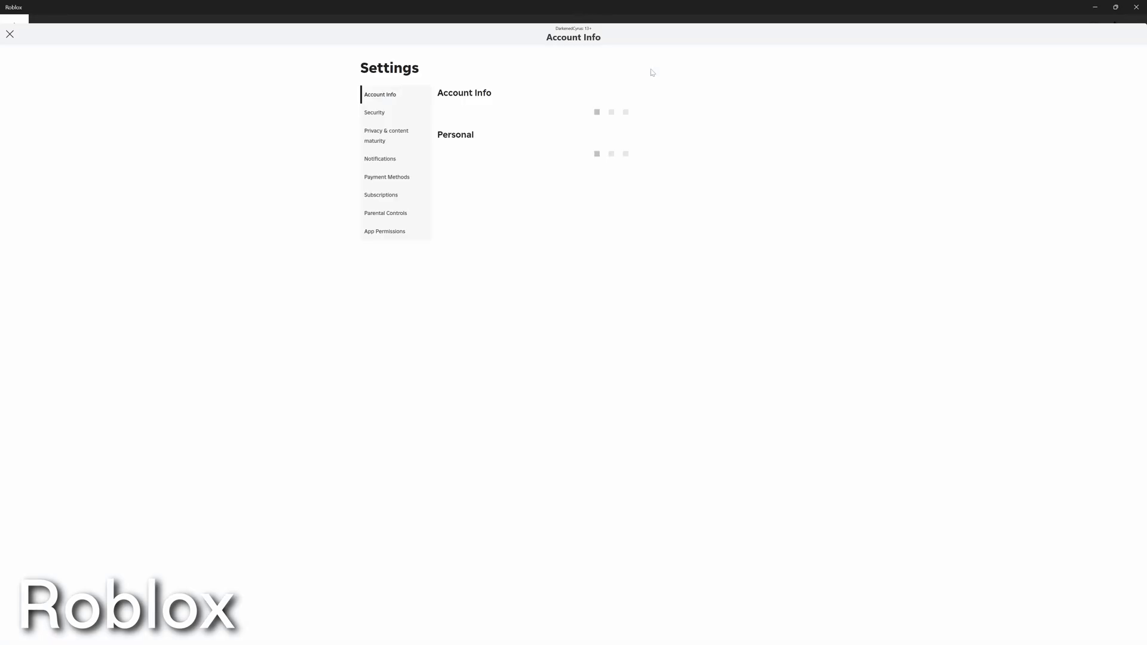
left_click(768, 183)
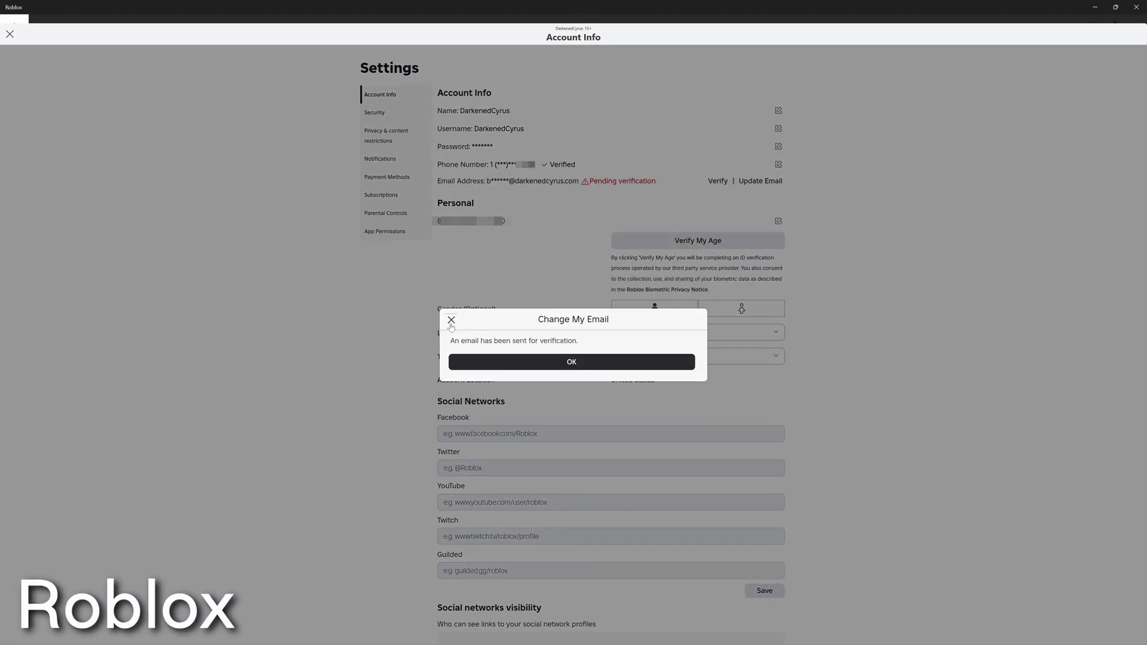
left_click(574, 361)
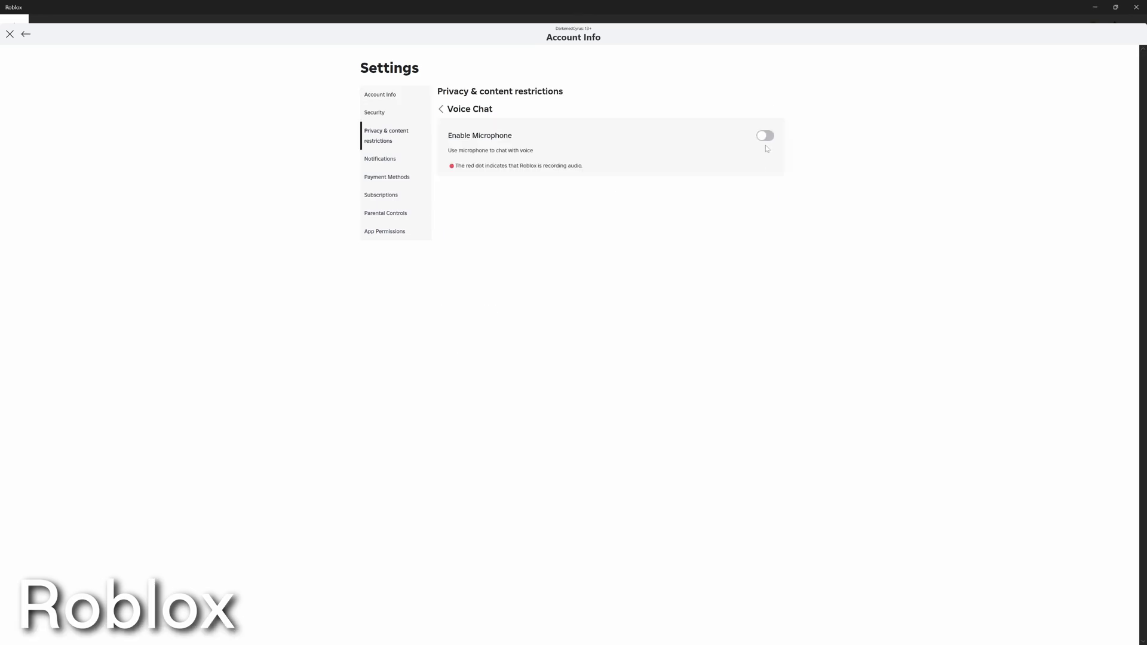
left_click(766, 135)
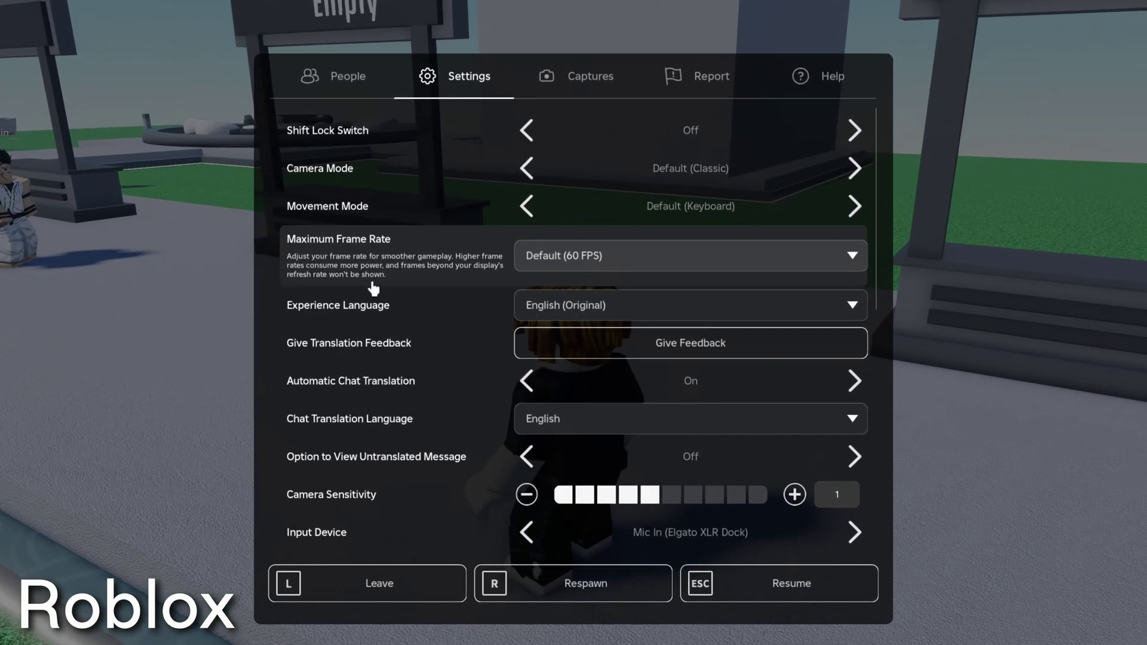
- Cycle the Input Device in the Roblox in-game settings forward toward the Voicemod virtual microphone
scroll(374, 289, "down", 5)
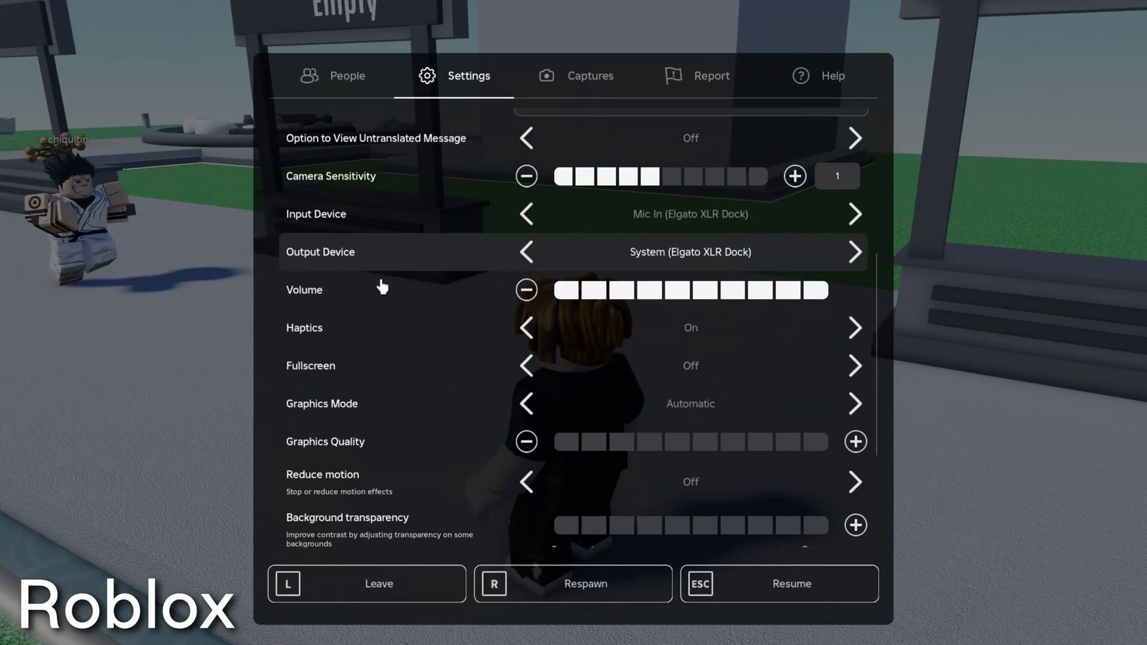
left_click(856, 220)
left_click(856, 220)
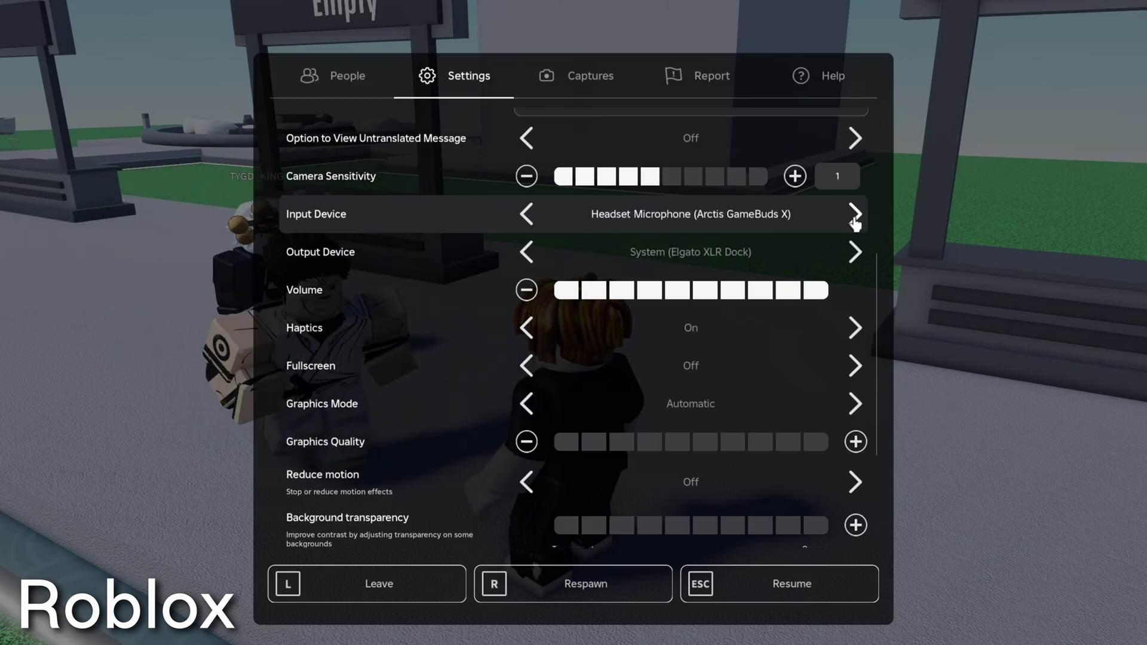
left_click(856, 220)
left_click(856, 220)
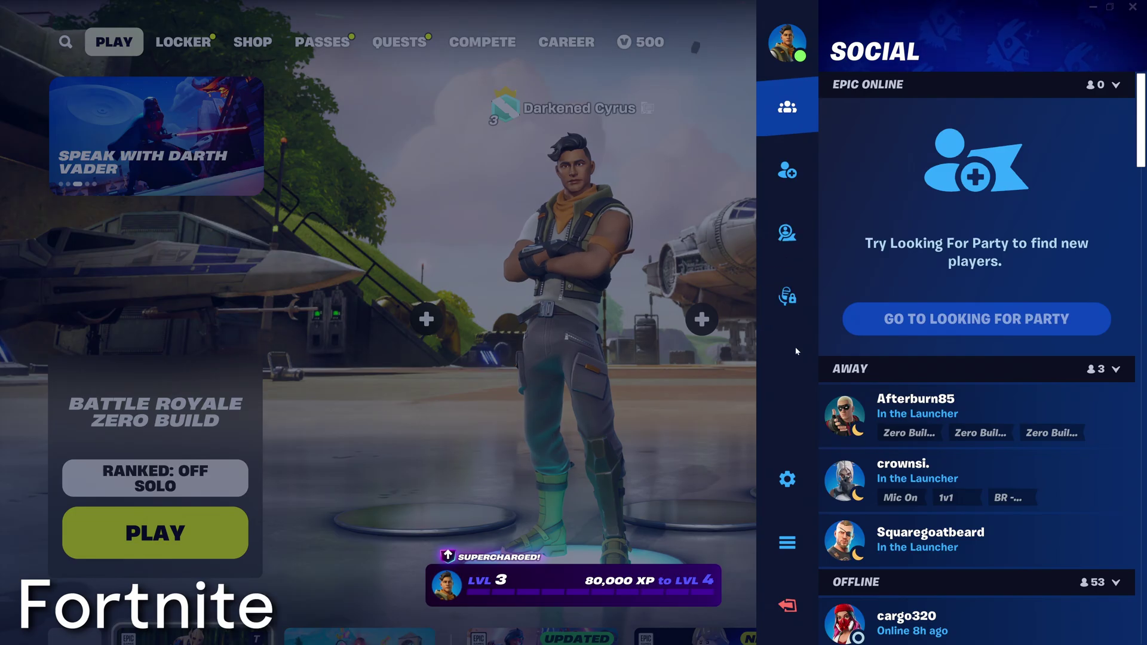
- Switch to Fortnite and set the Voice Chat Input Device to Microphone (Voicemod Virtual Audio Device (WDM)) in the communication settings
left_click(787, 479)
left_click(413, 37)
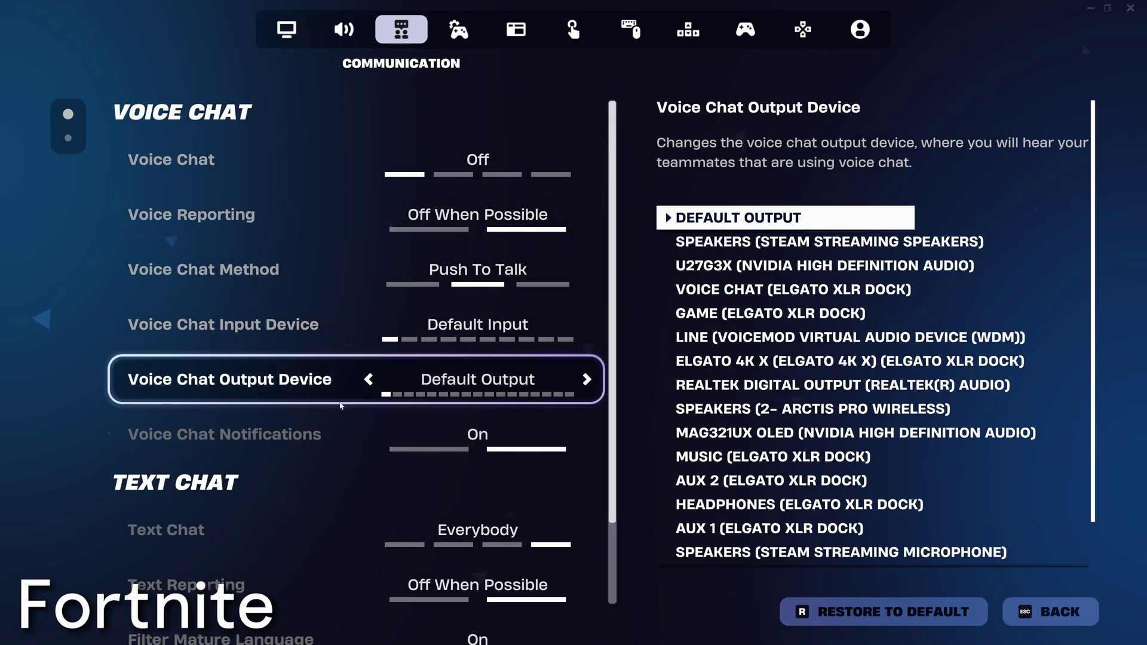
scroll(346, 443, "down", 2)
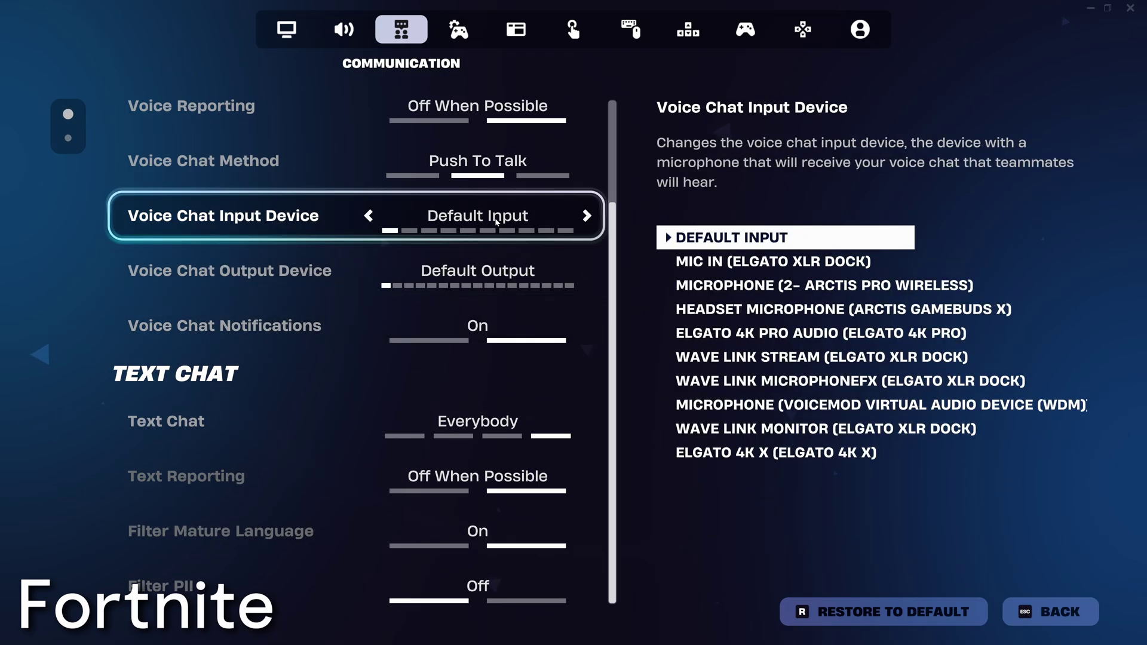
left_click(587, 216)
left_click(587, 216)
left_click(587, 216)
left_click(587, 215)
left_click(587, 216)
left_click(587, 215)
left_click(586, 216)
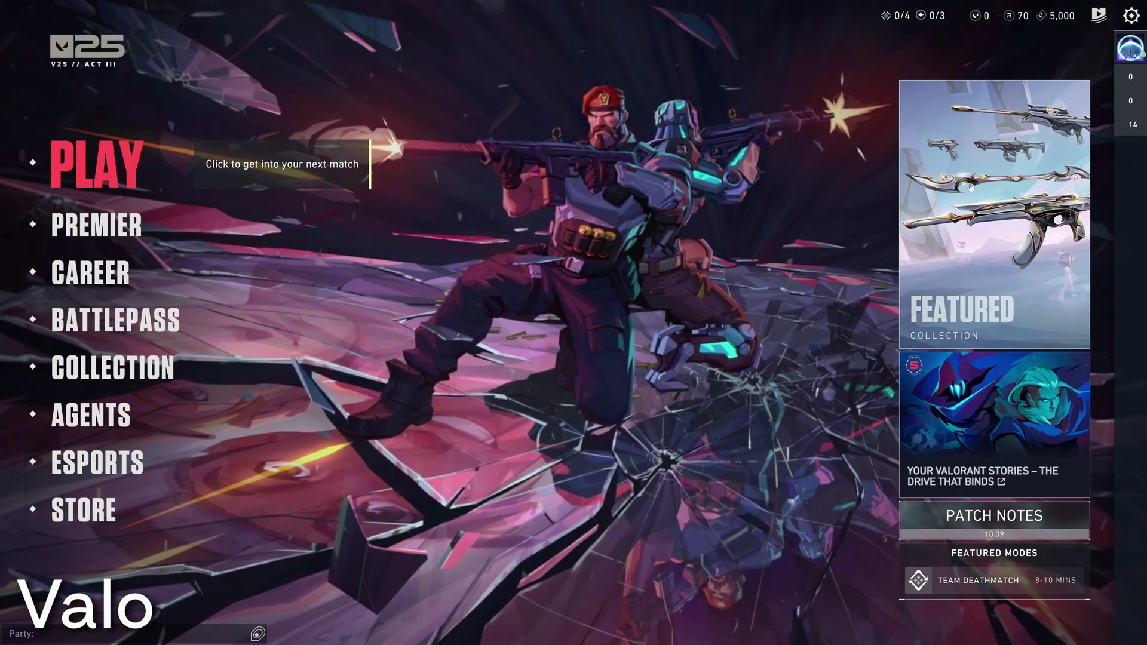
- Switch to Valorant and open the Input Device choices in the voice chat audio settings
key("Escape")
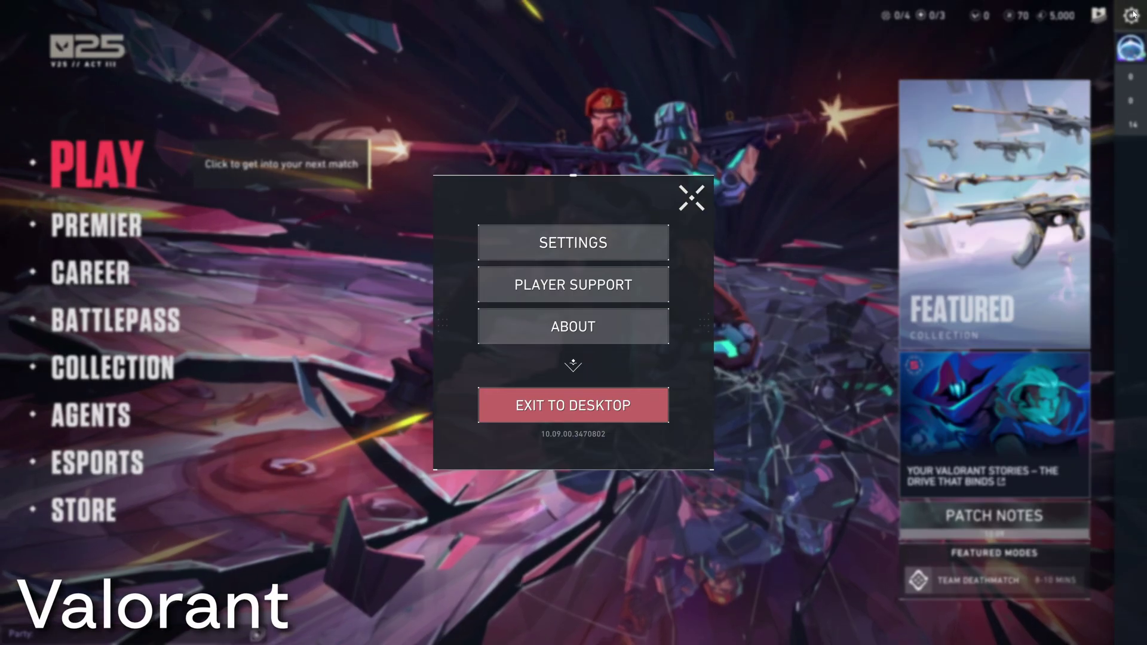
left_click(594, 242)
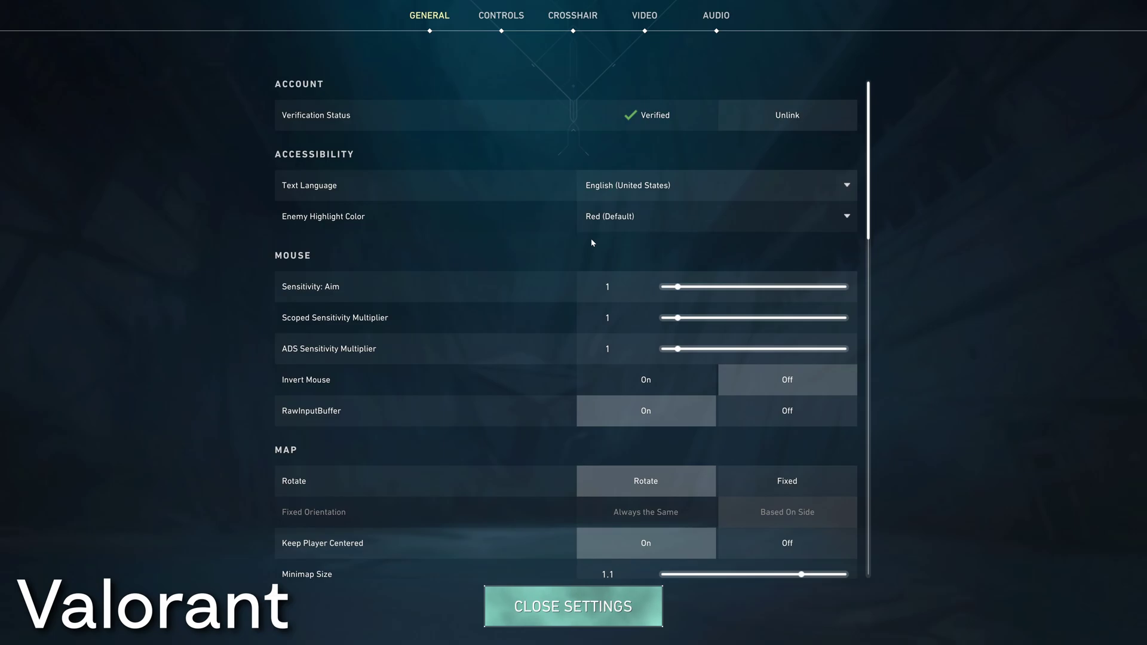
left_click(716, 21)
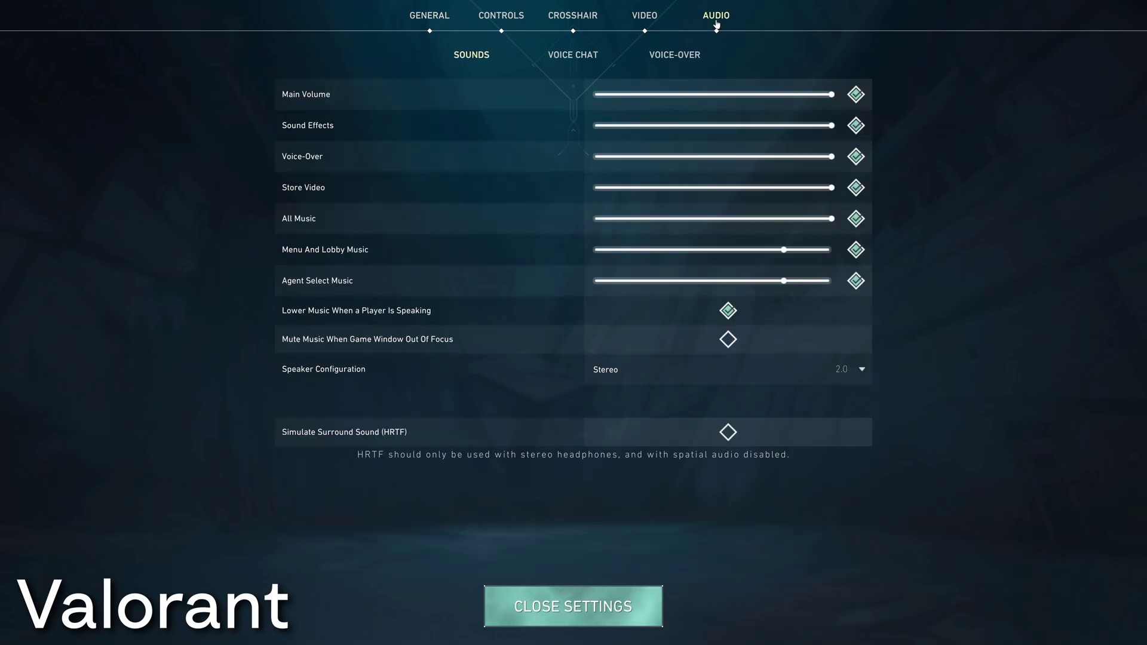
left_click(586, 58)
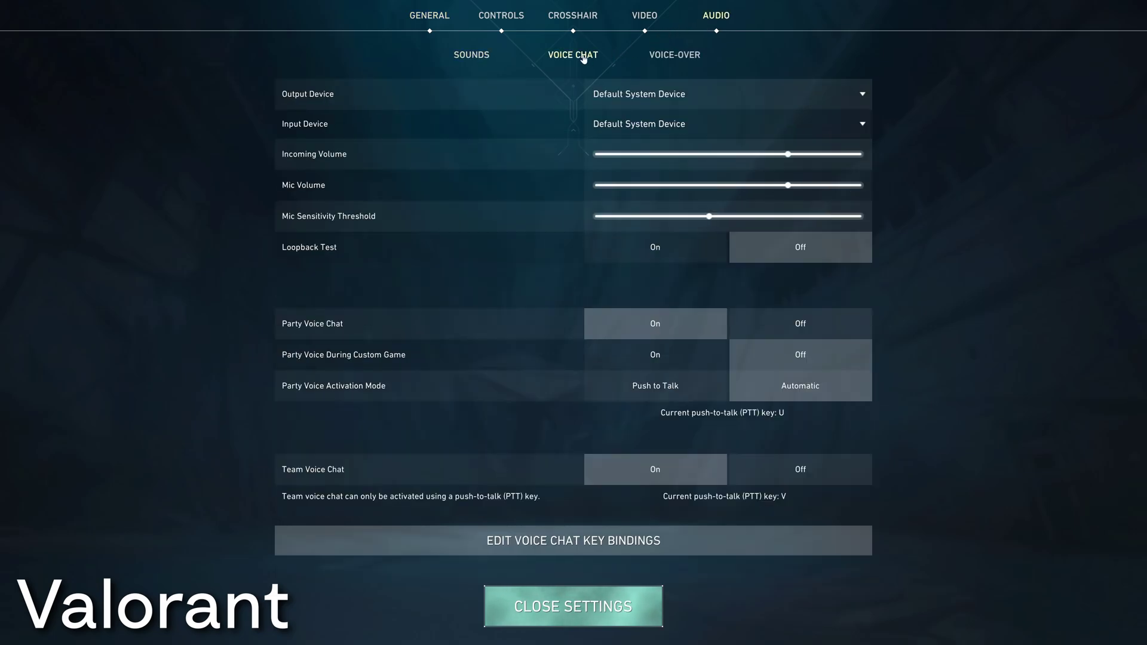
left_click(674, 125)
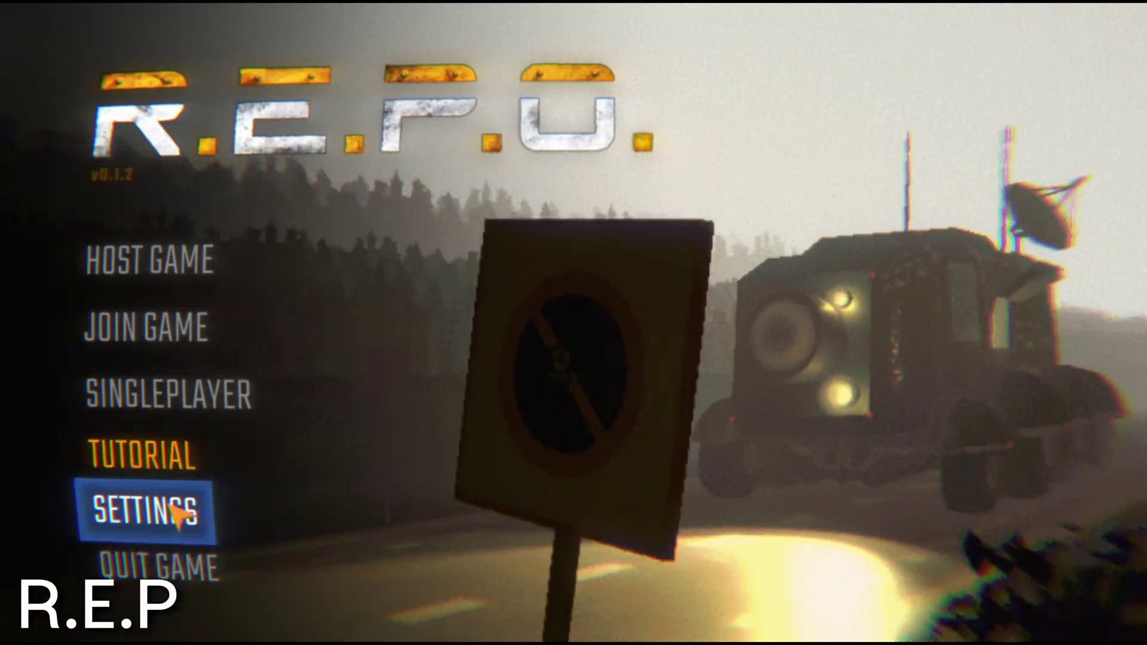
- Switch to R.E.P.O. and cycle the Microphone option in the audio settings forward toward the Voicemod virtual microphone
left_click(180, 505)
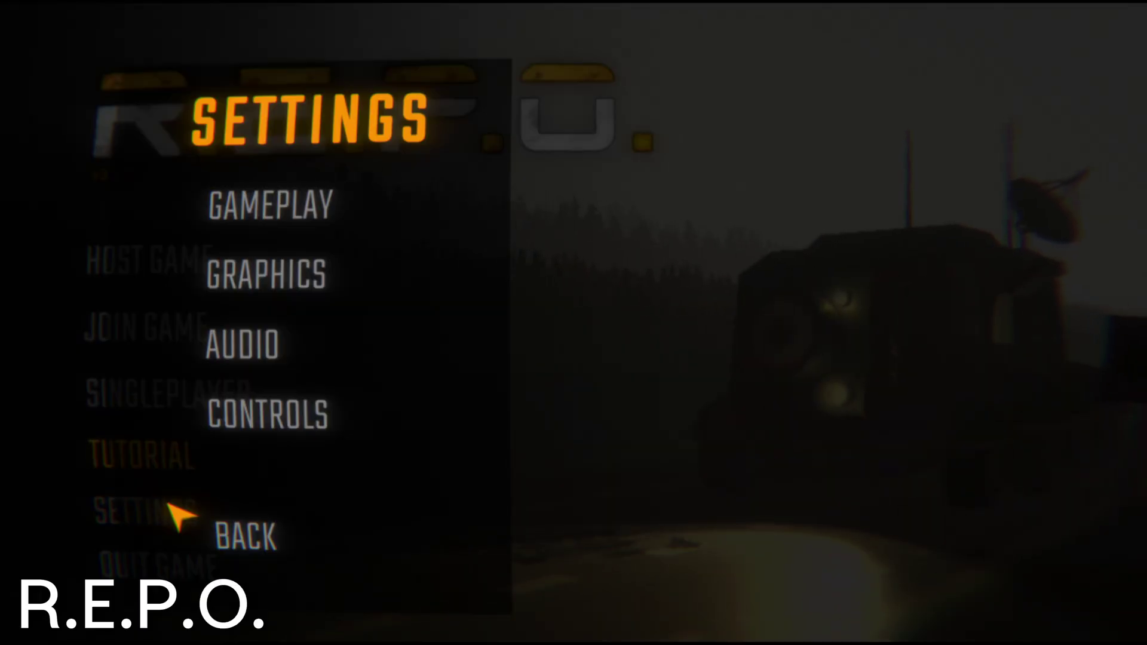
left_click(263, 345)
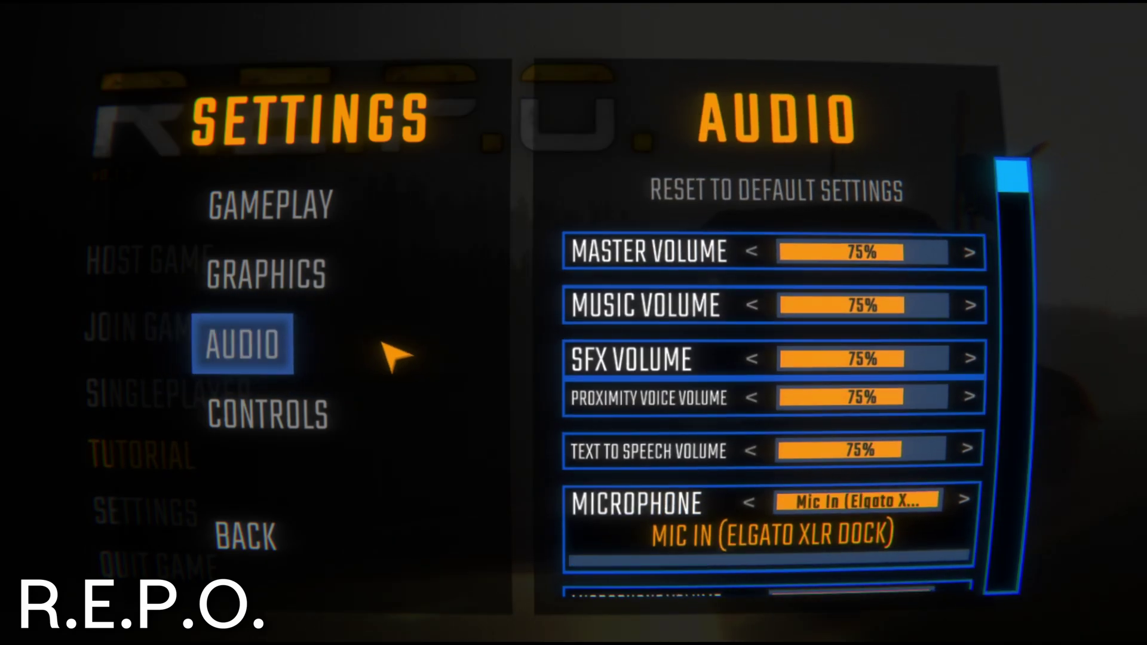
scroll(884, 526, "down", 3)
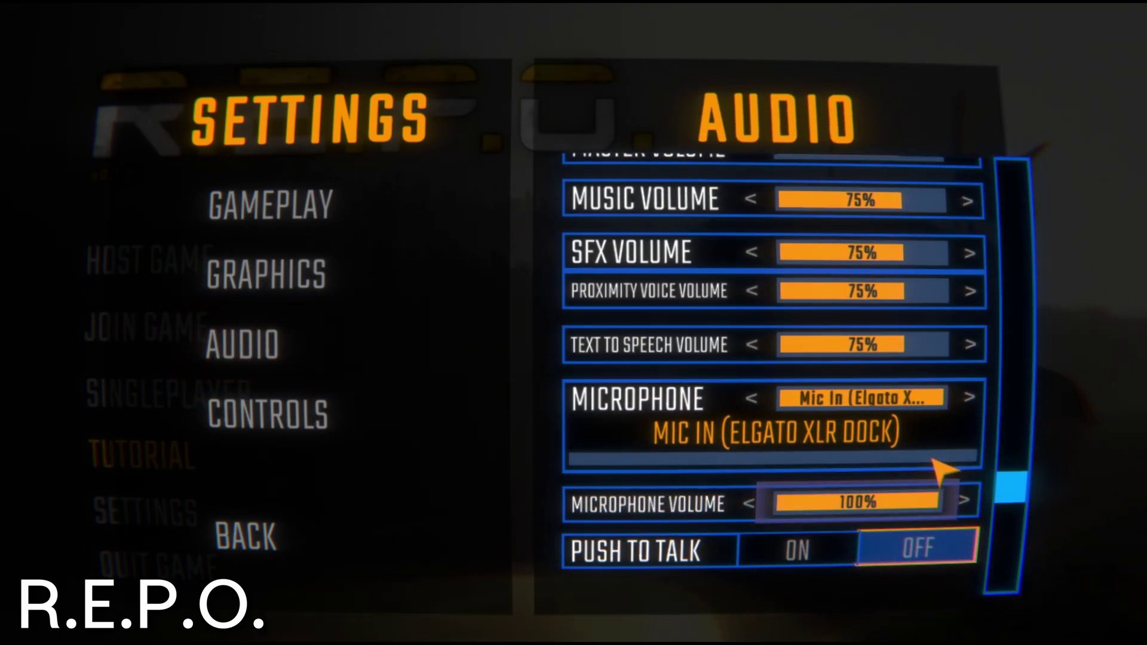
left_click(969, 364)
left_click(969, 364)
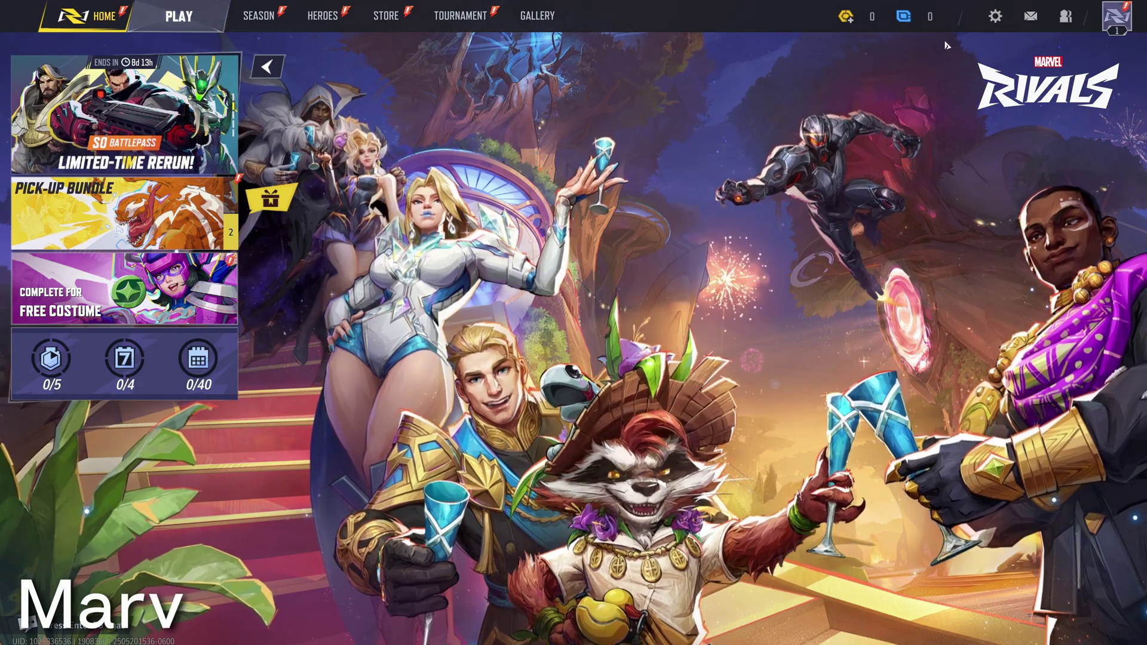
- Switch to Marvel Rivals and set the voice chat Input Device to Microphone (Voicemod Virtual Audio Device (WDM))
left_click(996, 18)
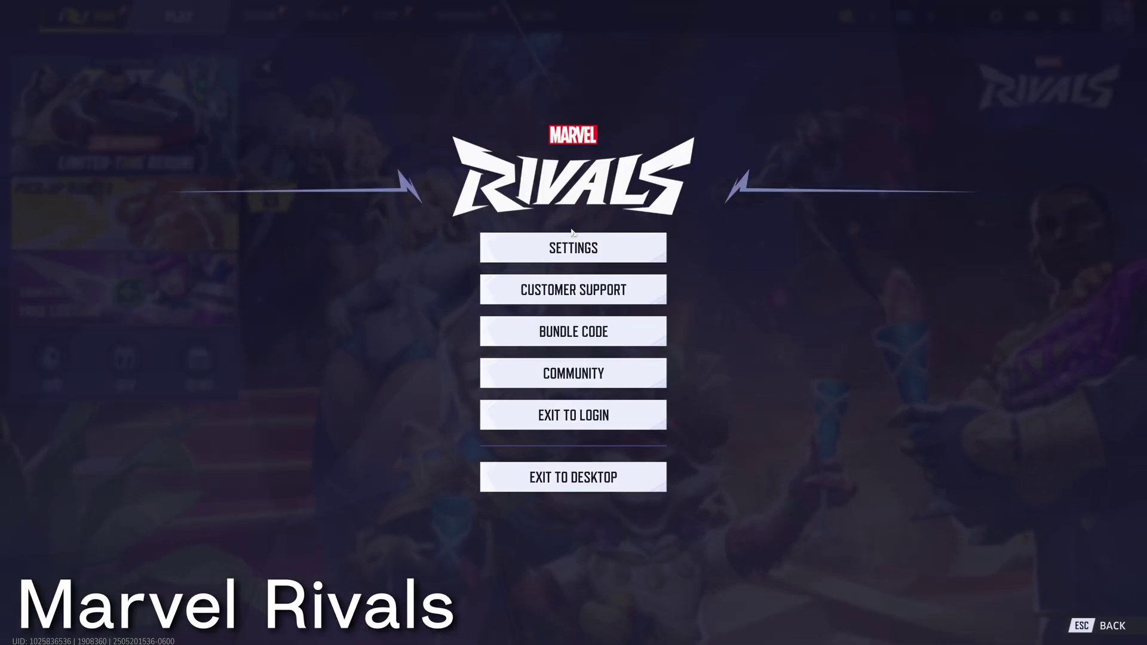
left_click(570, 246)
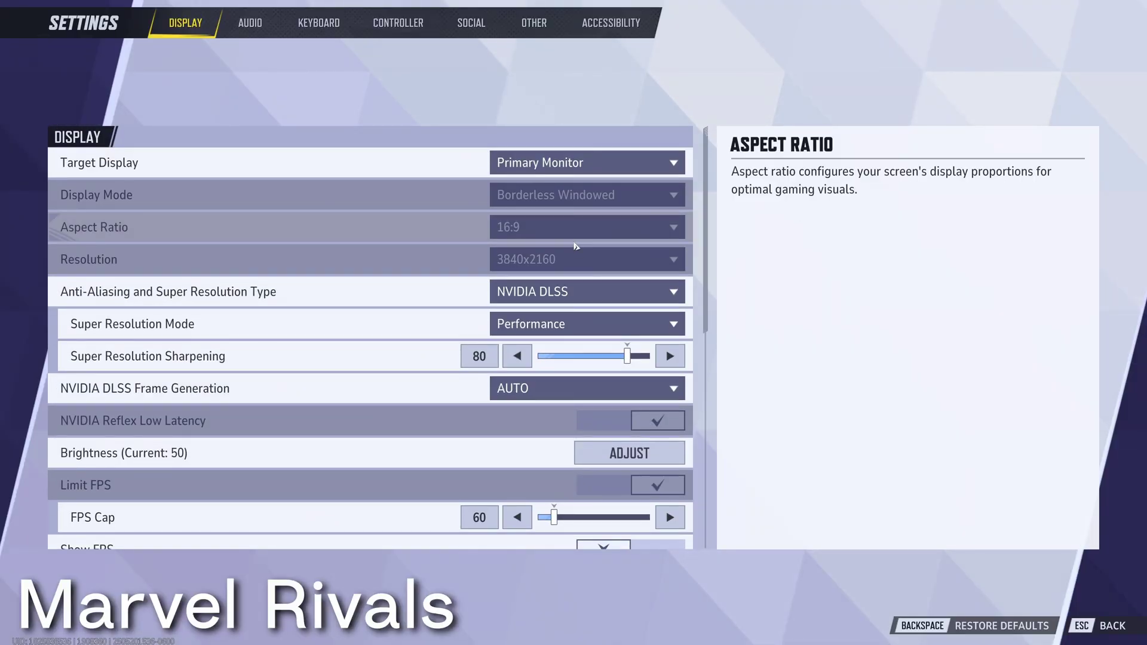
left_click(240, 25)
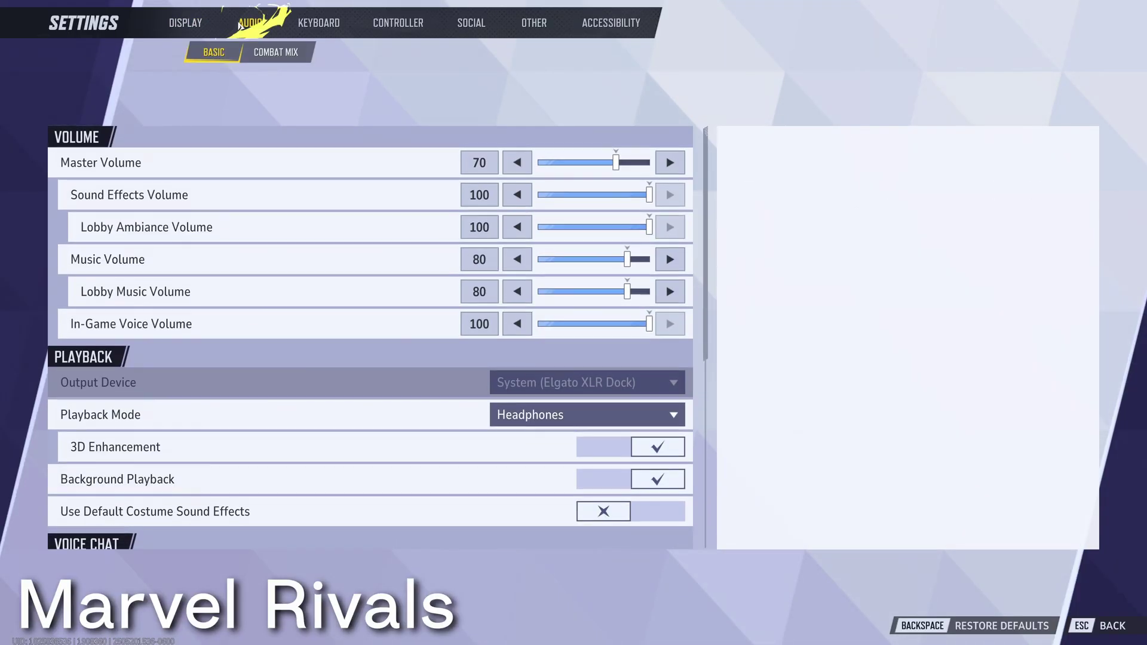
scroll(358, 328, "down", 5)
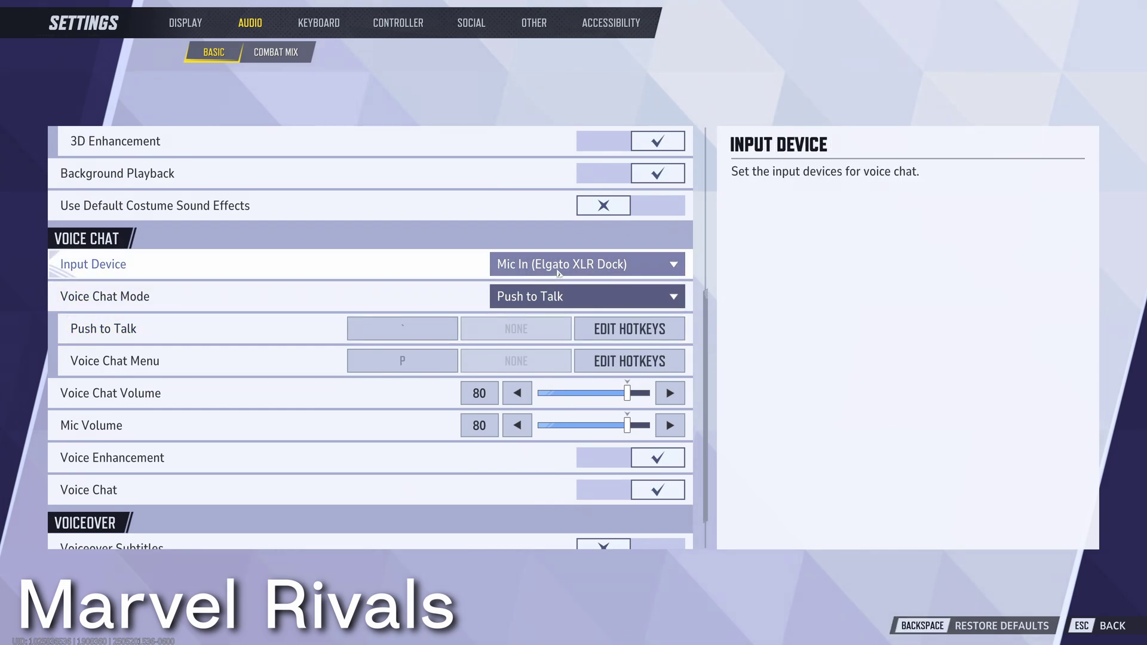
left_click(559, 267)
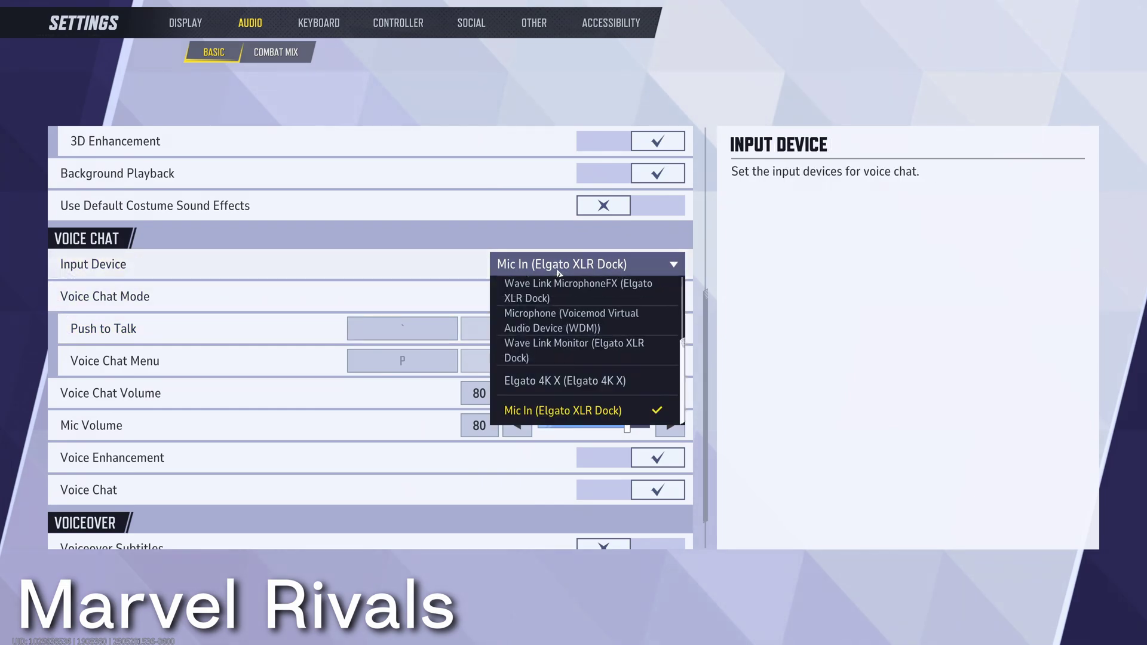
left_click(562, 324)
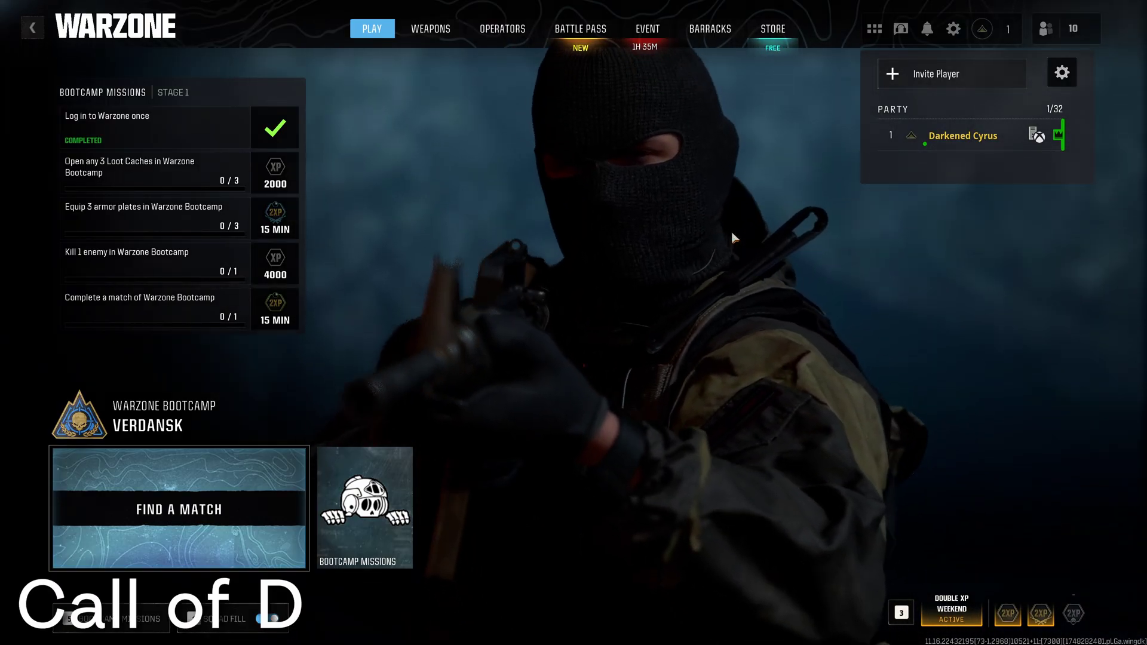
- Switch to Call of Duty Warzone and browse the Microphone Input Device choices in the voice chat audio settings for the Voicemod microphone
left_click(954, 28)
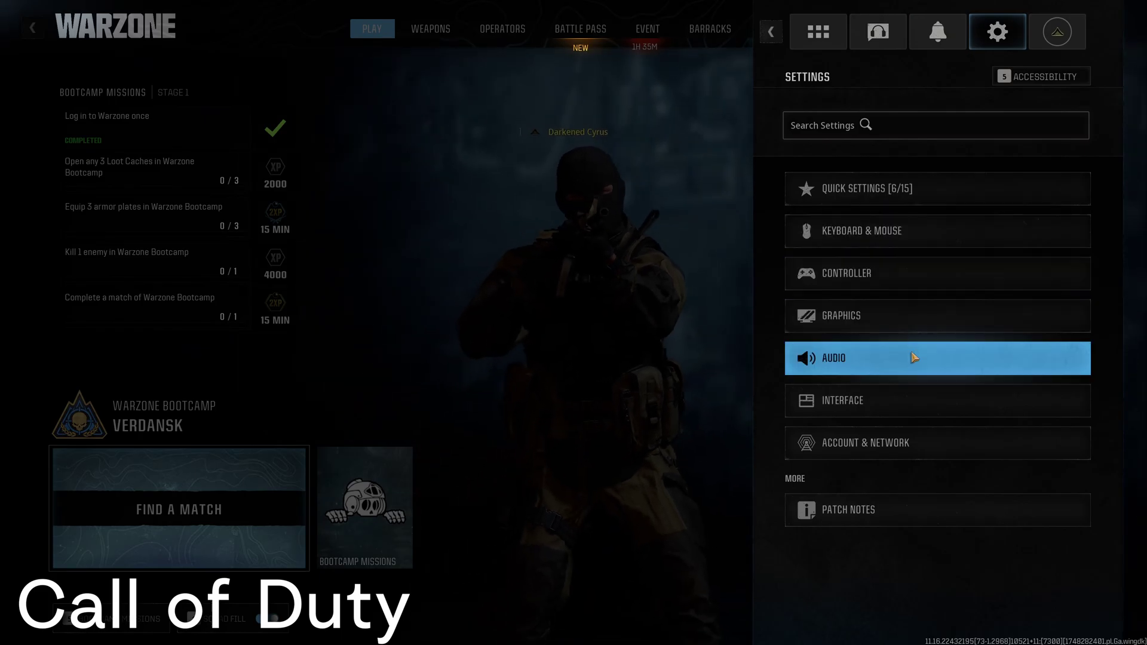
left_click(914, 357)
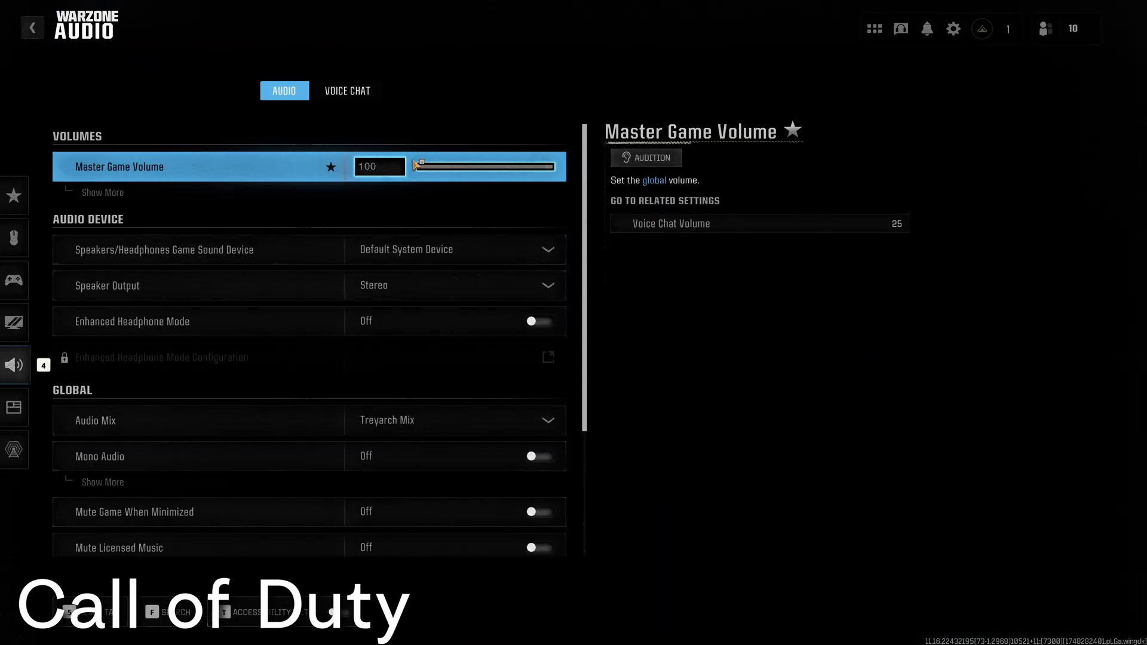
left_click(343, 92)
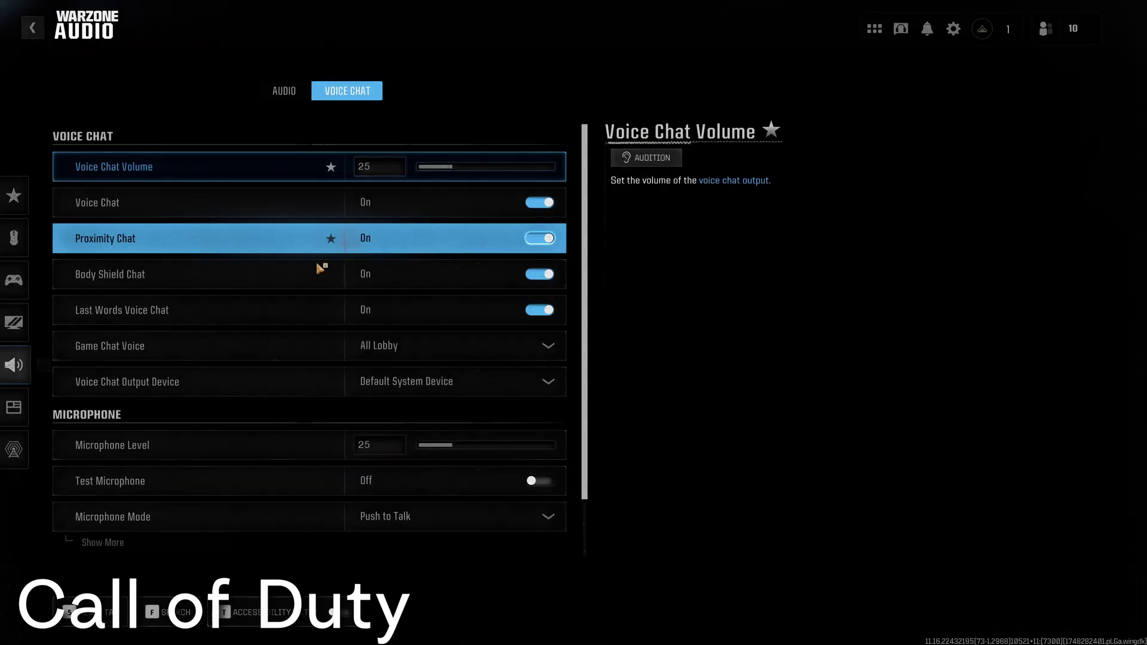
scroll(326, 396, "down", 1)
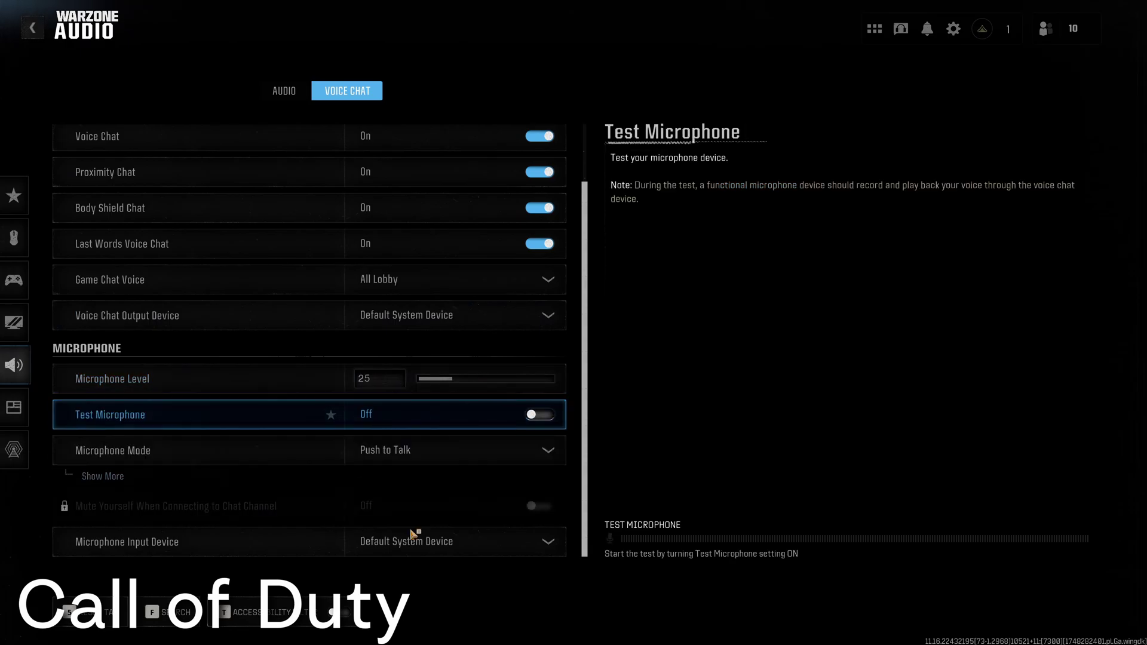
left_click(445, 544)
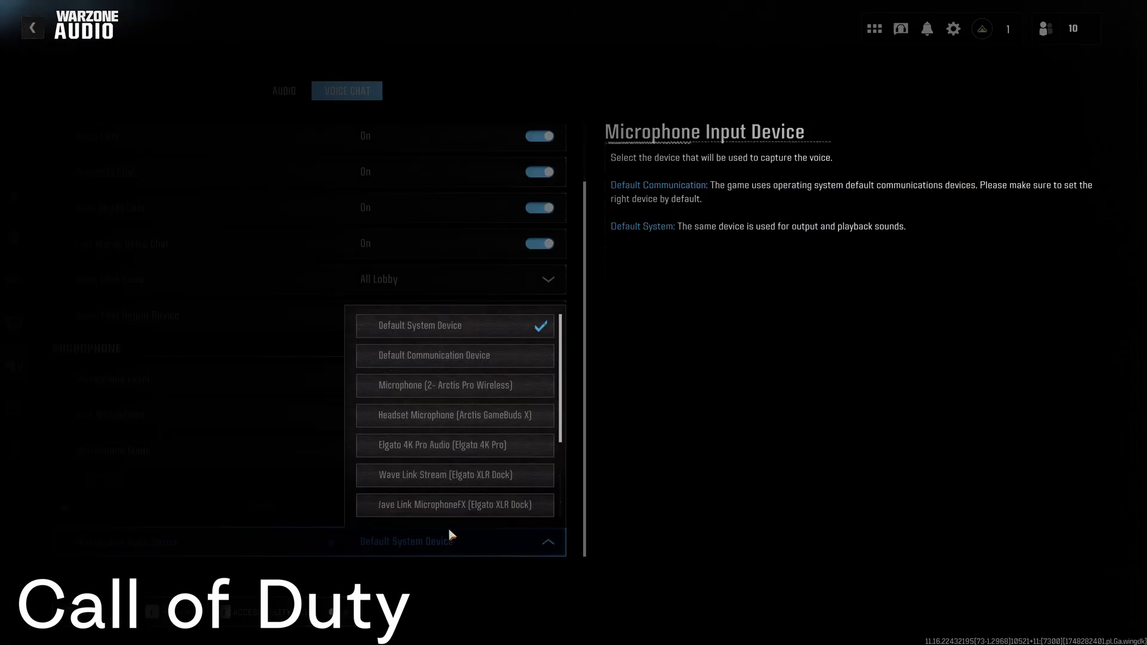
scroll(476, 429, "down", 3)
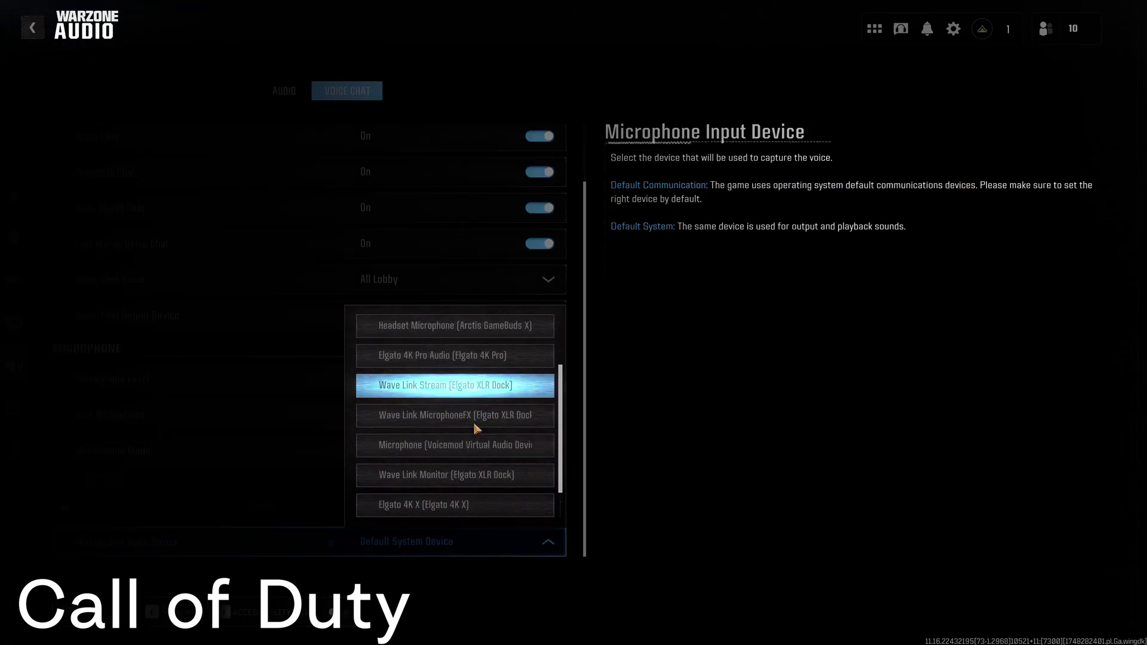
scroll(476, 428, "down", 1)
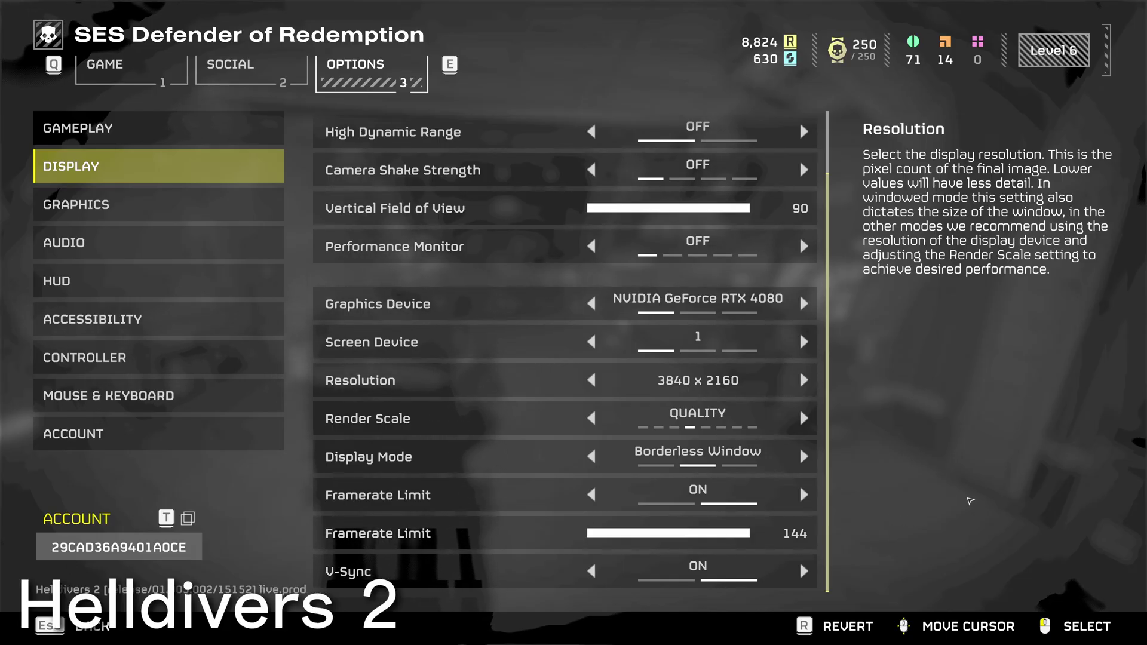
- Switch to Helldivers 2 and open the full Windows sound settings over the game
key("super")
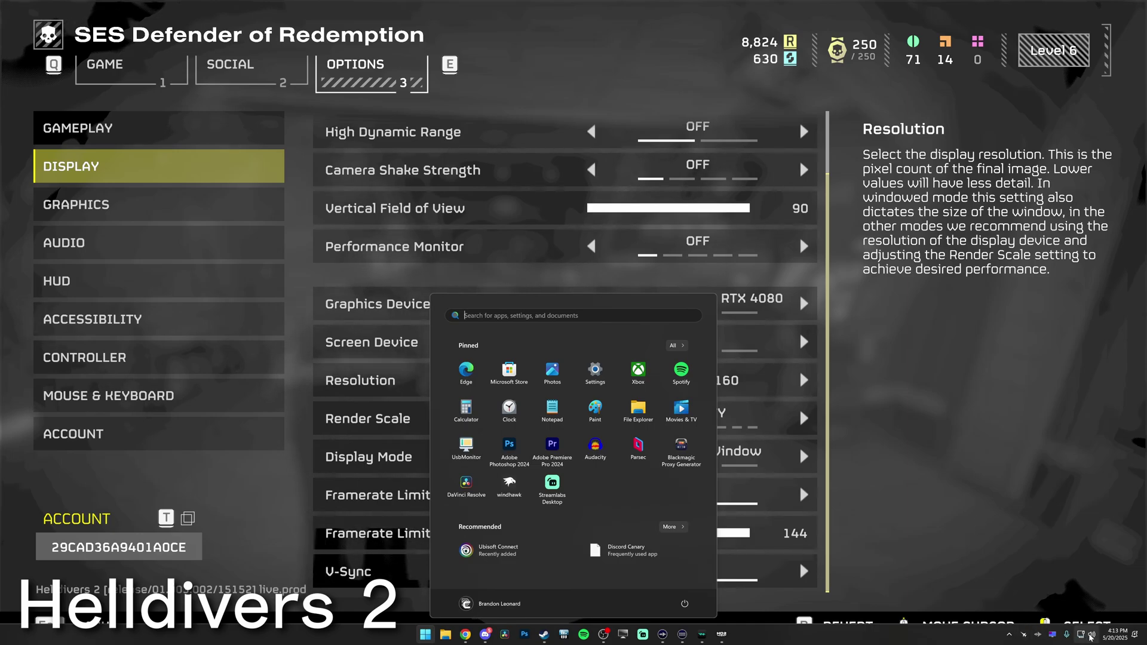
left_click(1090, 637)
left_click(1127, 582)
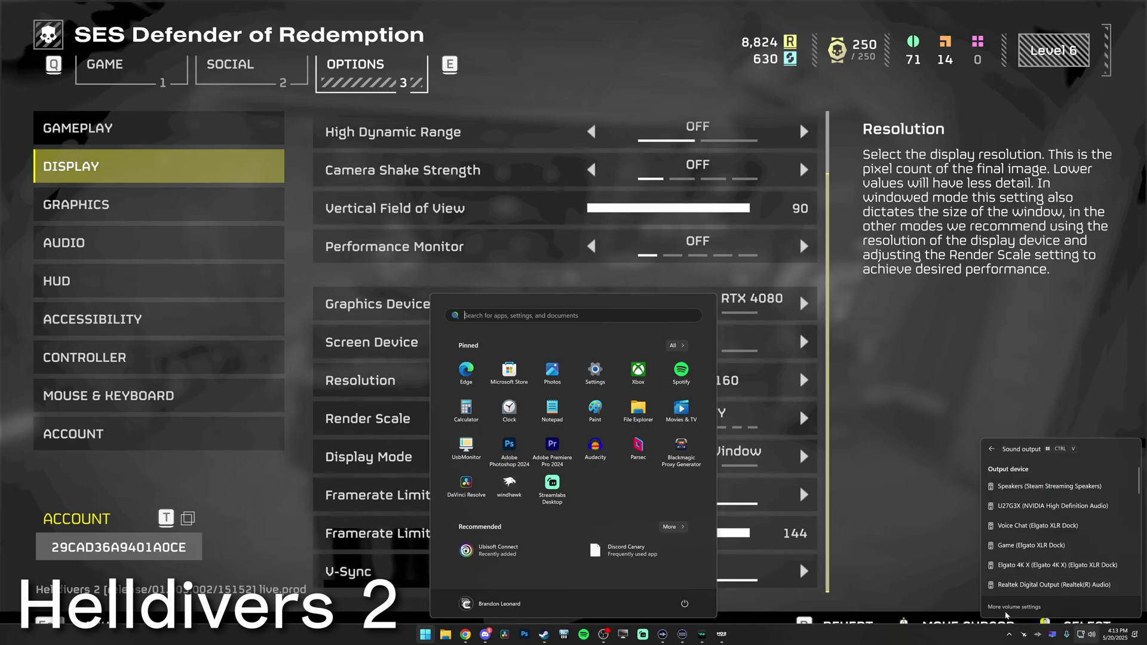
left_click(1009, 607)
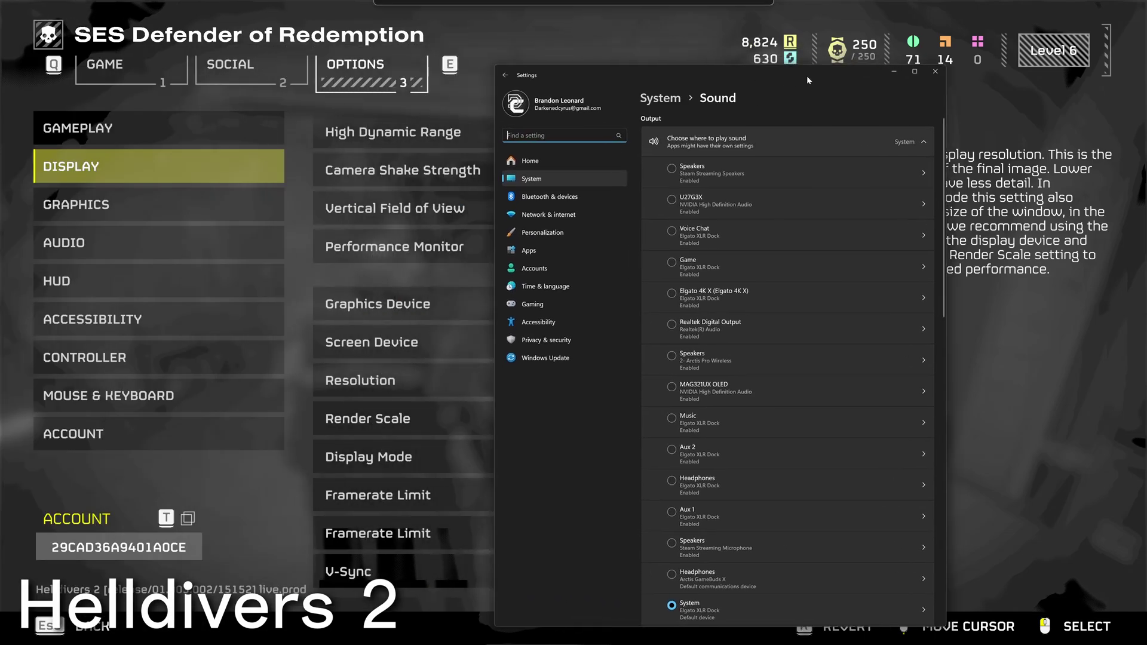
- Move and enlarge the Settings window and choose Microphone (Voicemod Virtual Audio Device (WDM)) as the Windows input device
left_click_drag(807, 76, 613, 120)
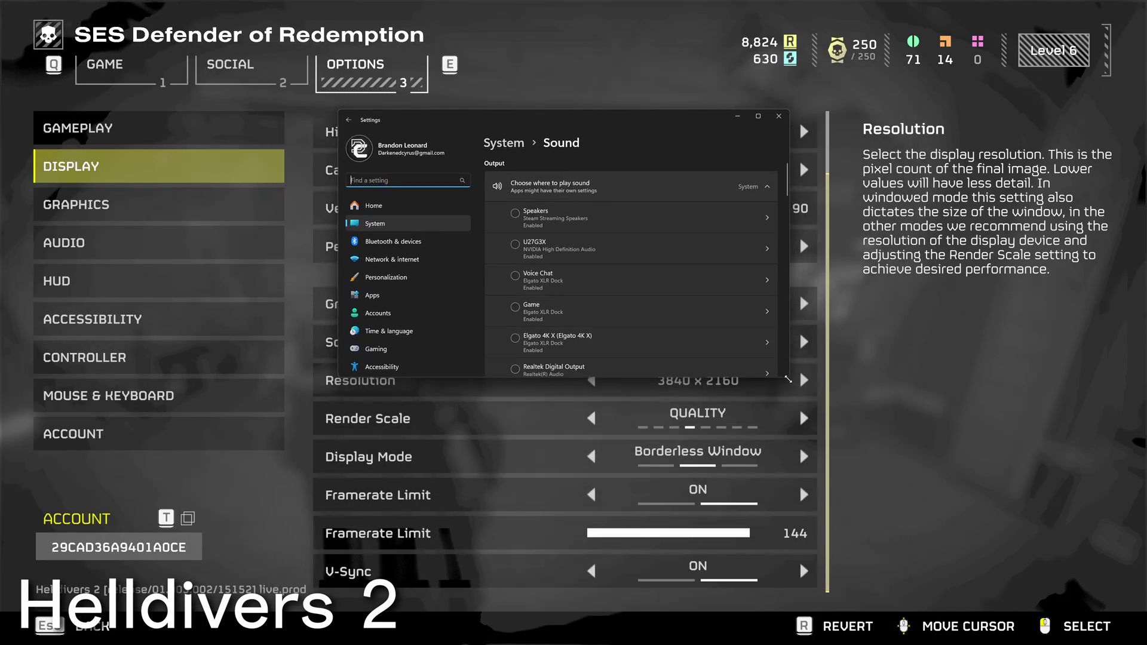
left_click_drag(792, 381, 1054, 597)
scroll(841, 465, "down", 10)
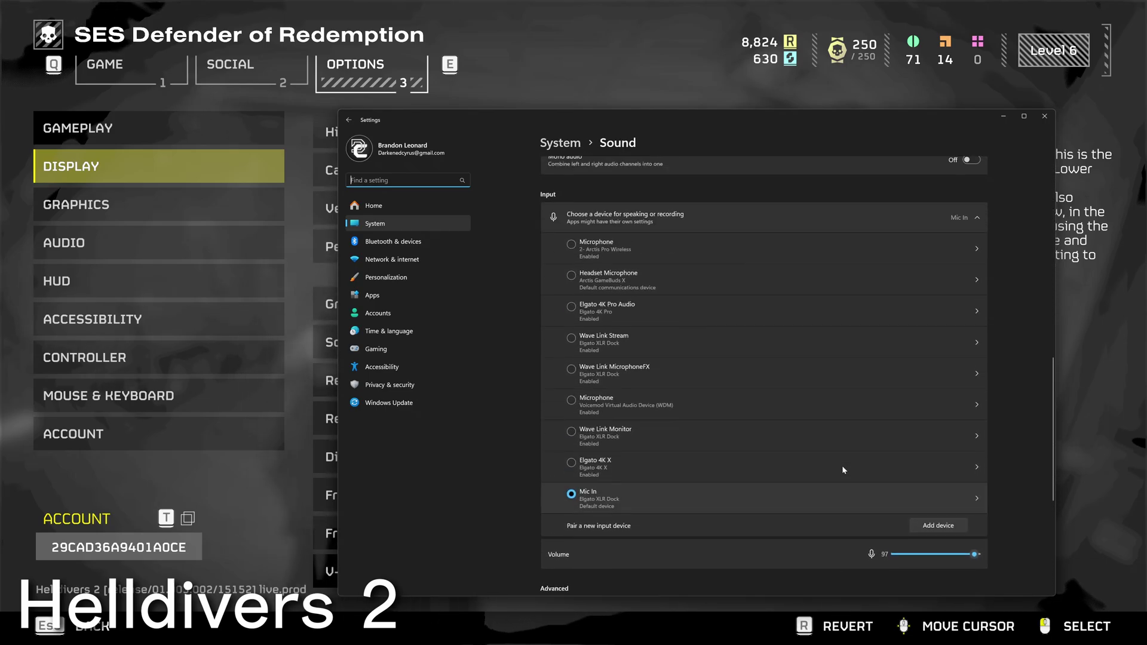
left_click(572, 402)
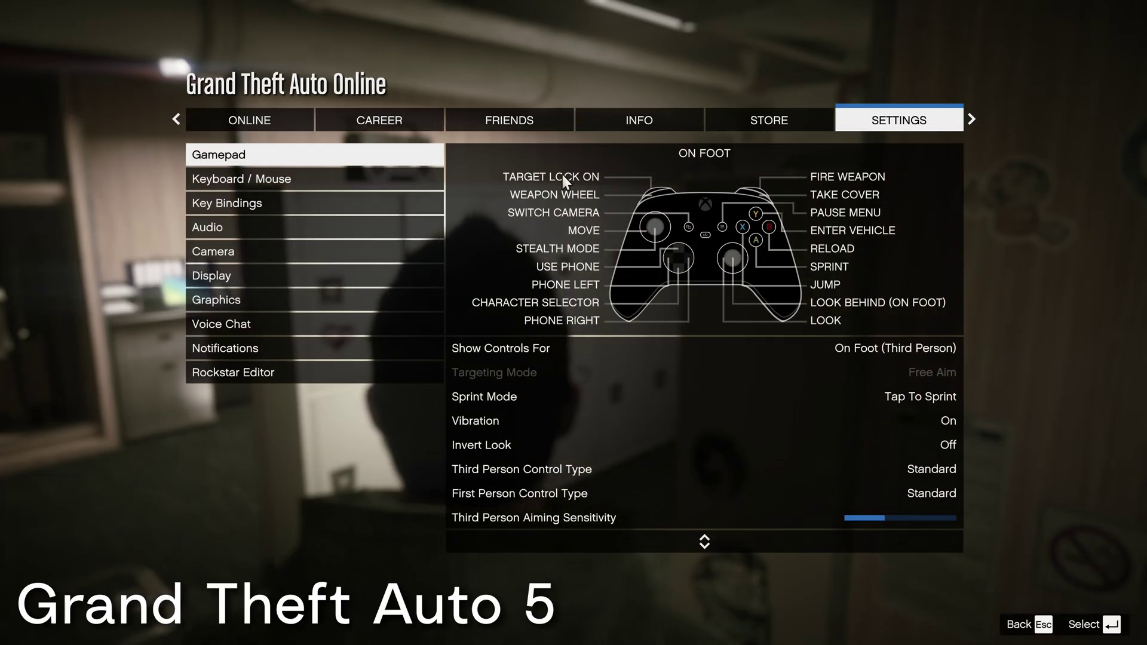
- Switch to Grand Theft Auto 5, enable voice chat and the microphone, and go to the Input Device option
left_click(291, 230)
left_click(286, 322)
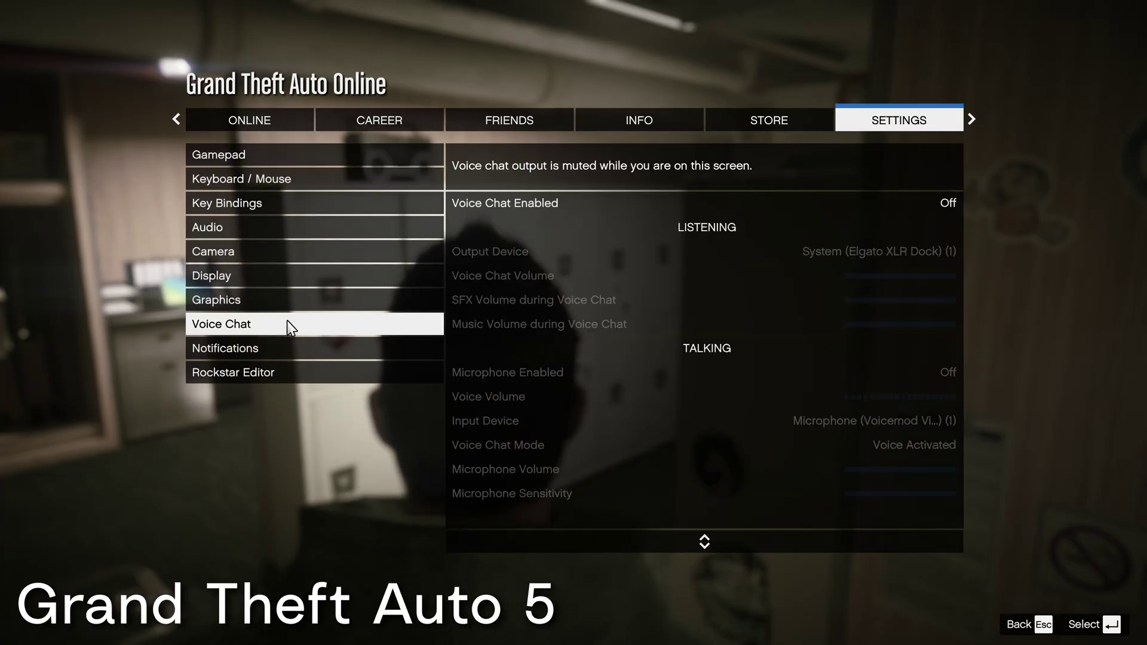
left_click(954, 203)
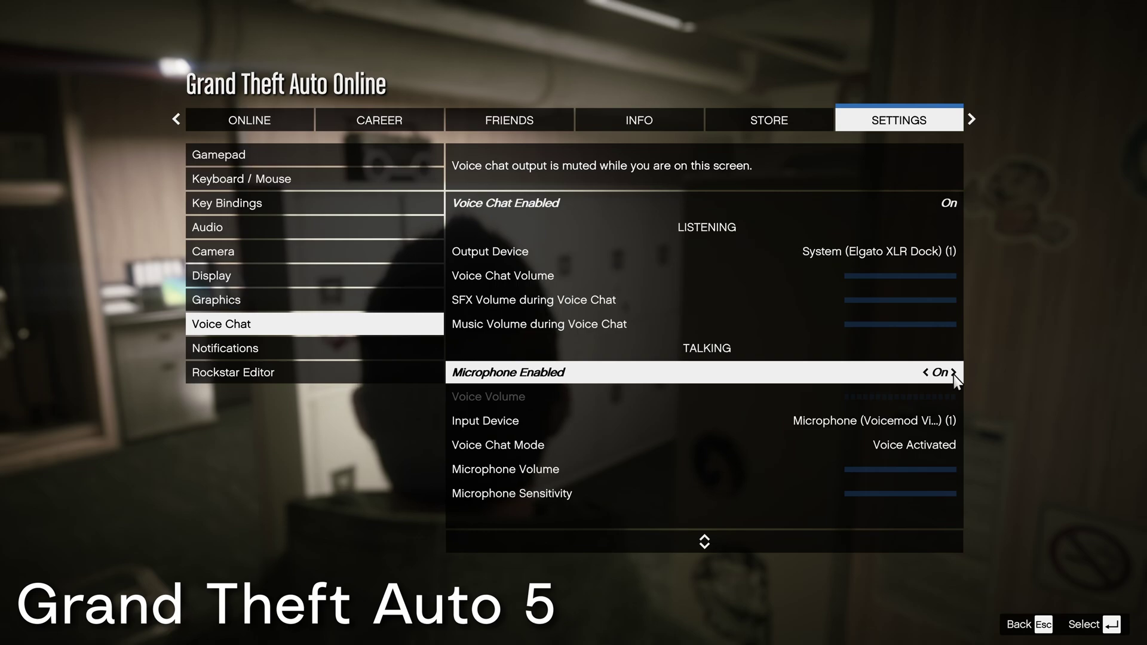
left_click(953, 421)
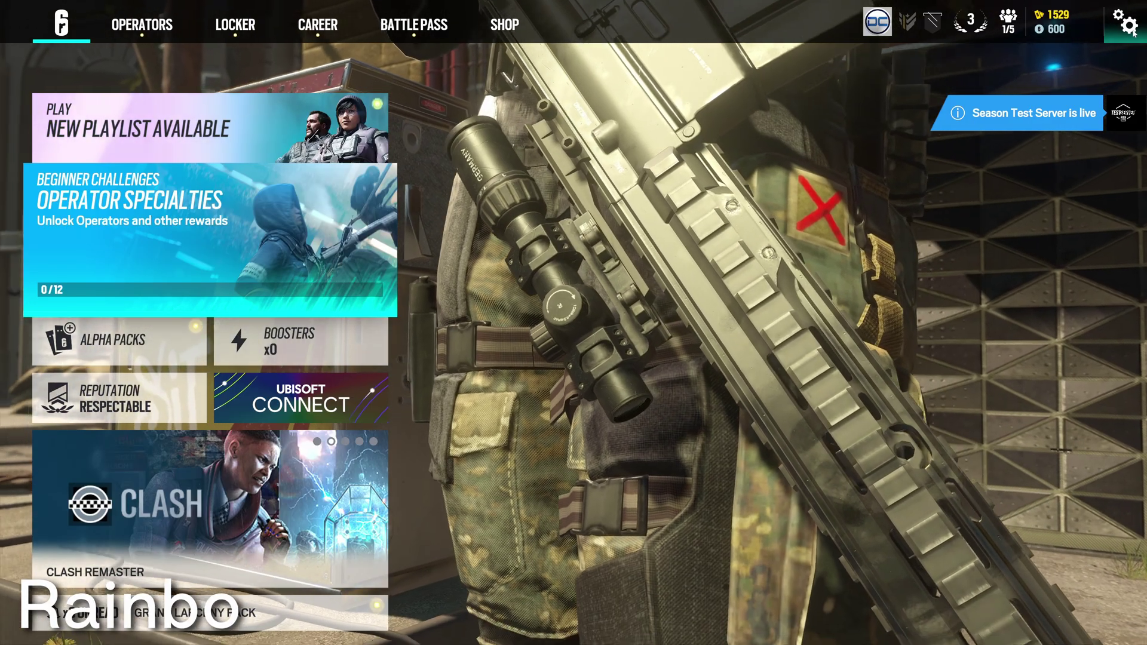
- Switch to Rainbow 6 Siege and cycle the Audio Input Device in the audio options forward toward the Voicemod virtual microphone
left_click(1131, 27)
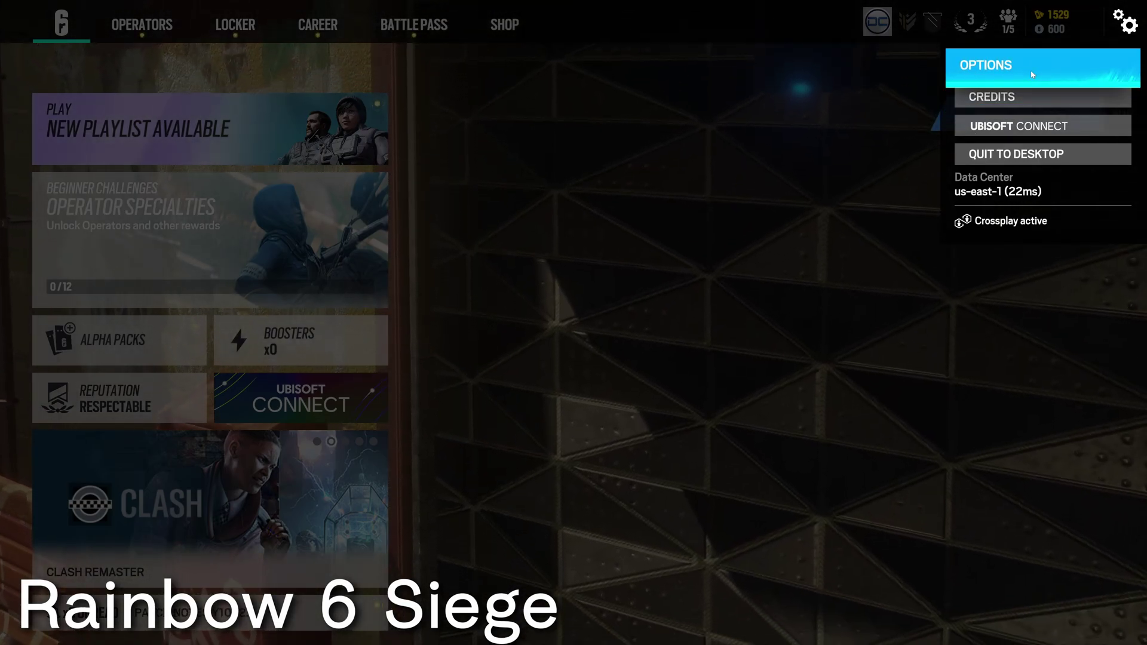
left_click(1032, 74)
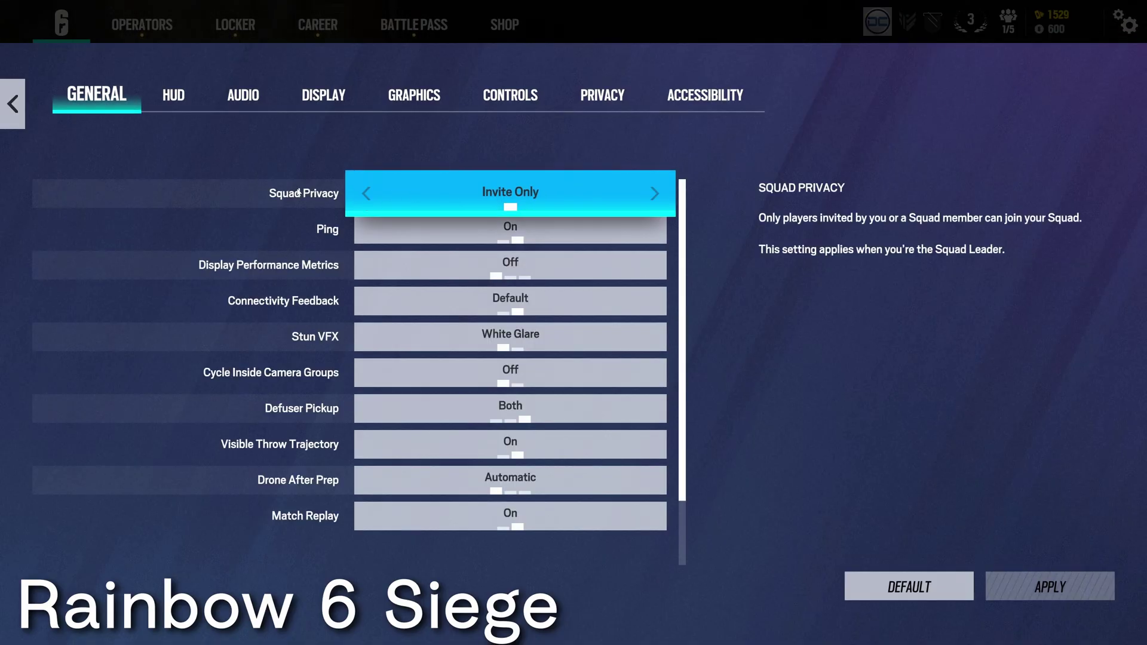
left_click(232, 91)
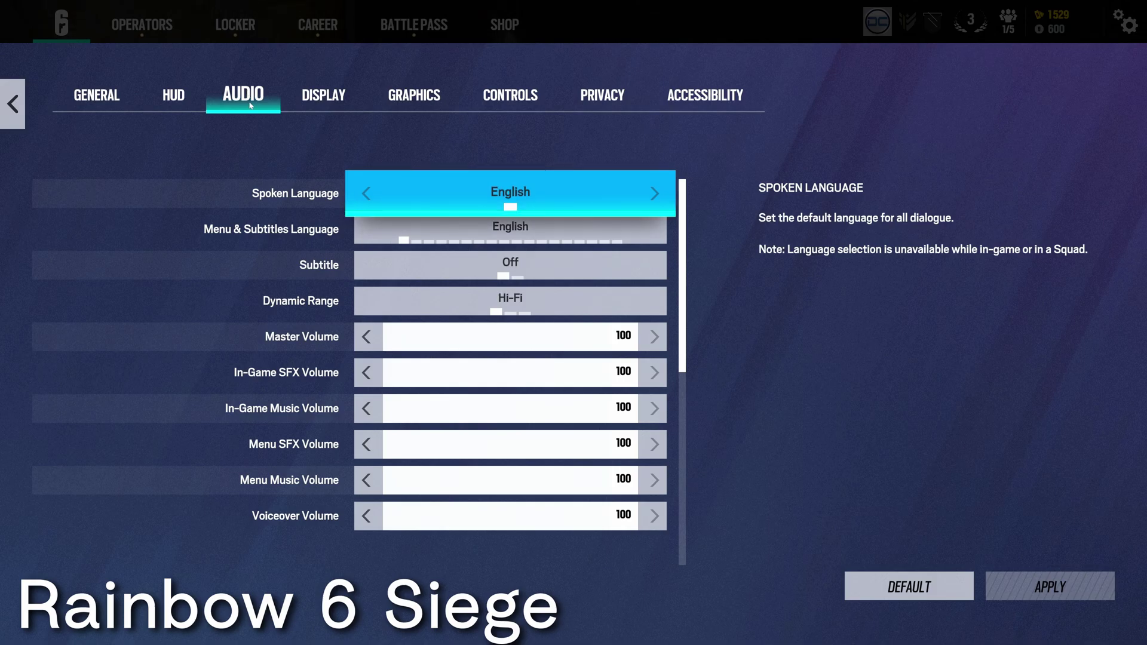
scroll(268, 371, "down", 7)
scroll(268, 370, "down", 2)
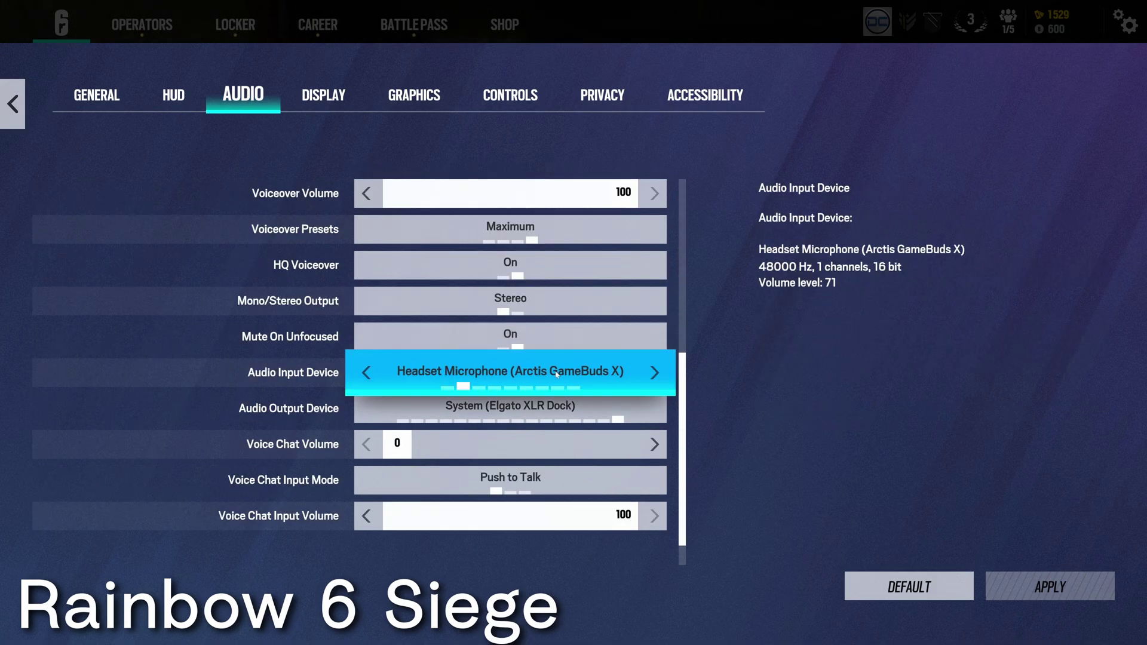
left_click(655, 373)
left_click(655, 373)
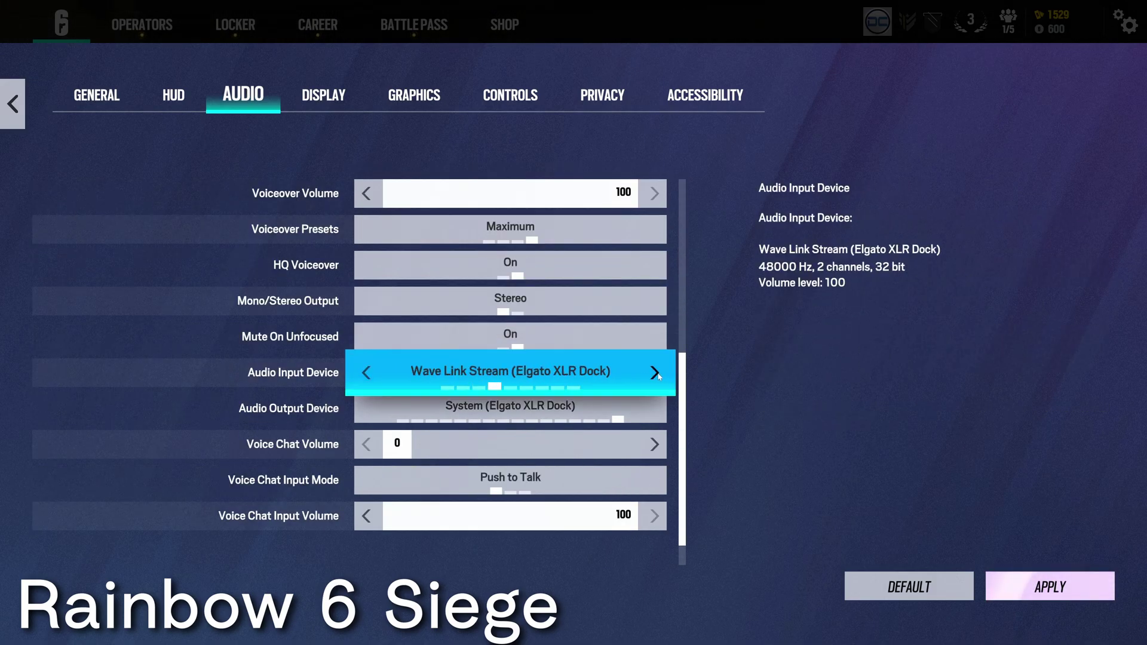
left_click(654, 373)
left_click(655, 373)
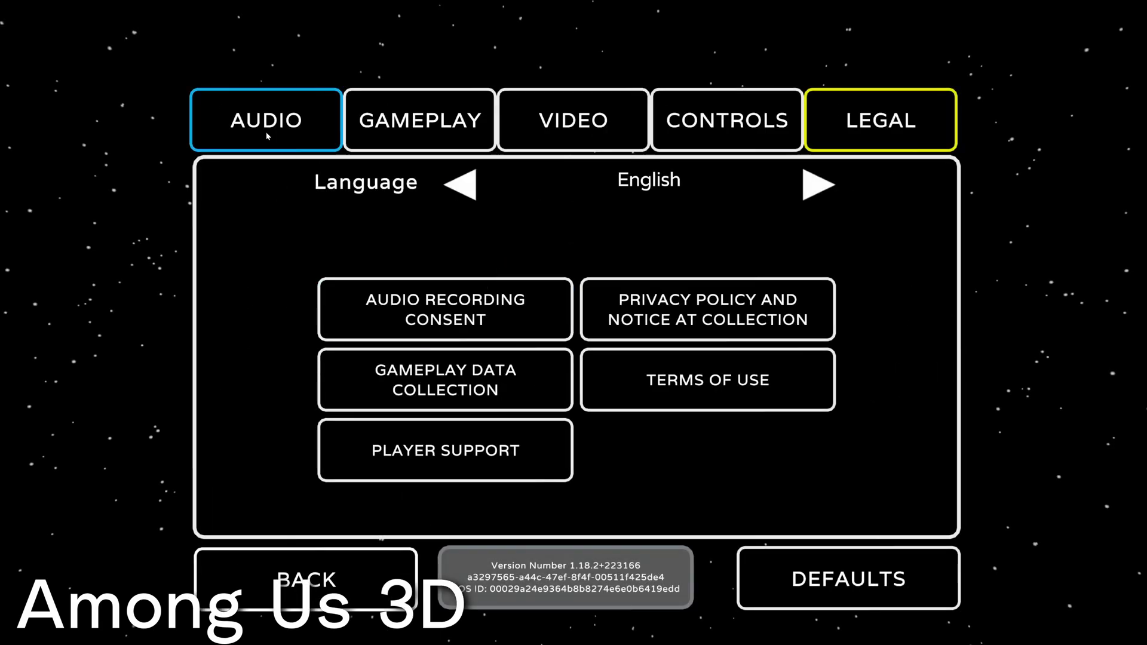
- Switch to Among Us 3D and cycle the Audio Input Source forward to Wave Link Monitor and back toward the Voicemod virtual microphone
left_click(267, 136)
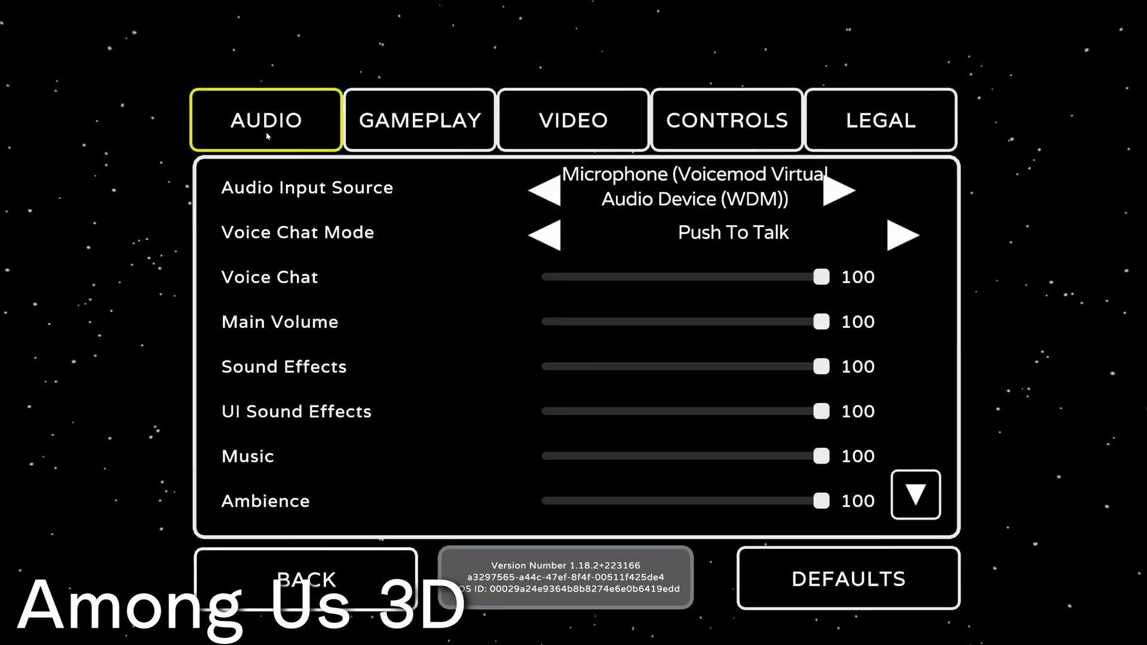
left_click(839, 191)
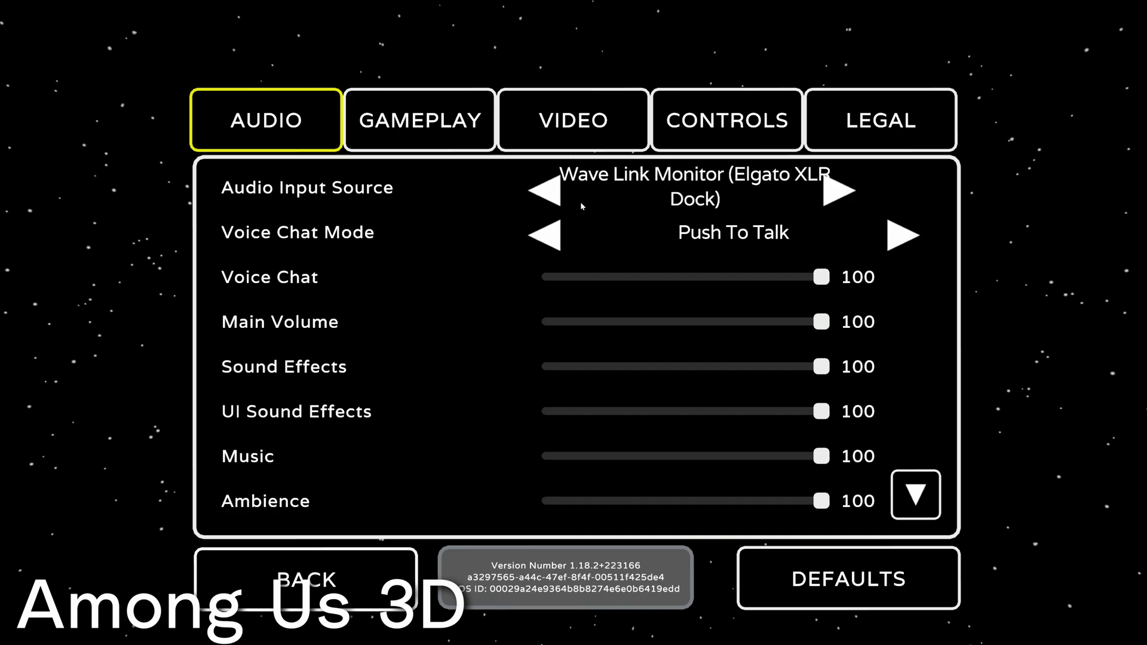
left_click(550, 202)
left_click(550, 198)
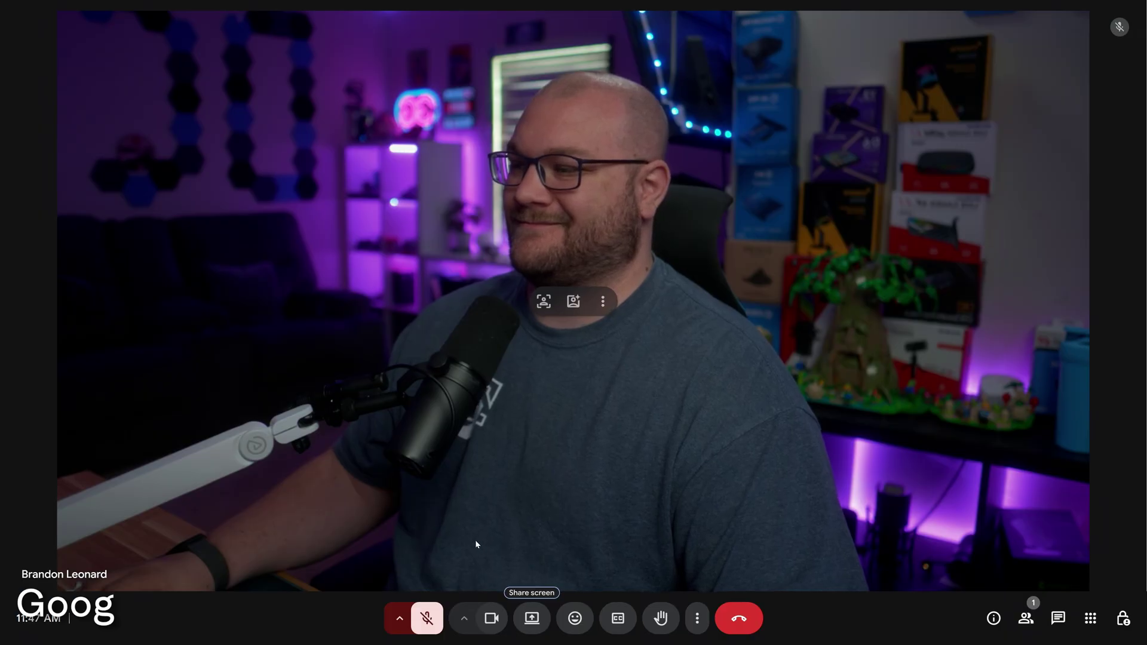
- Switch to the Google Meet call and open the list of microphone devices
left_click(399, 618)
left_click(472, 574)
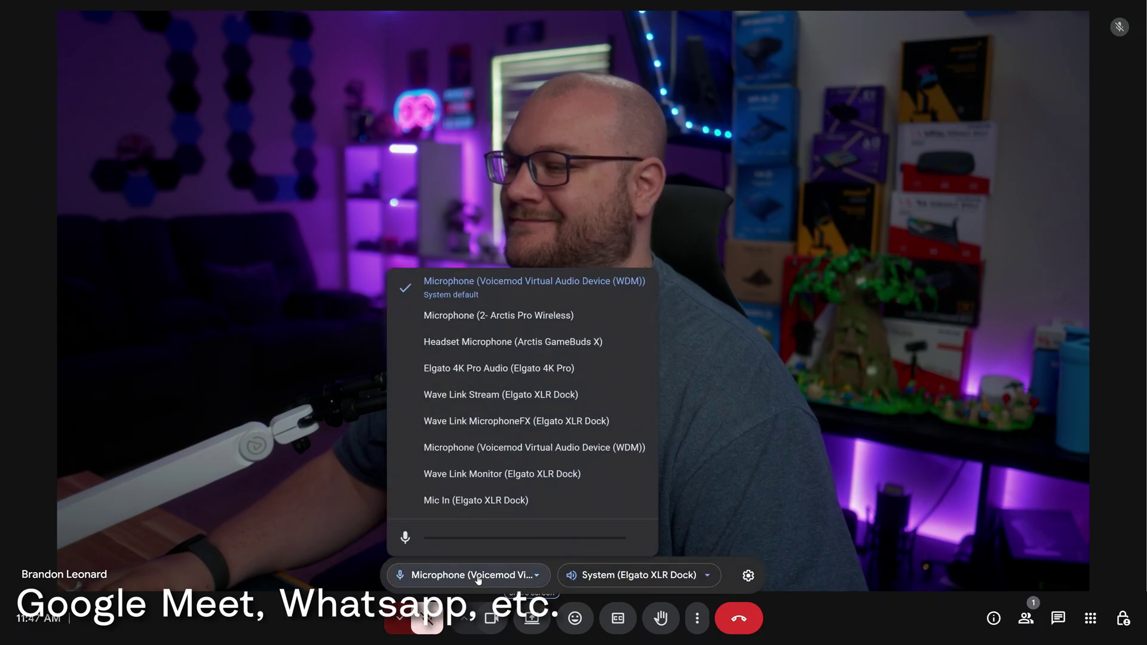